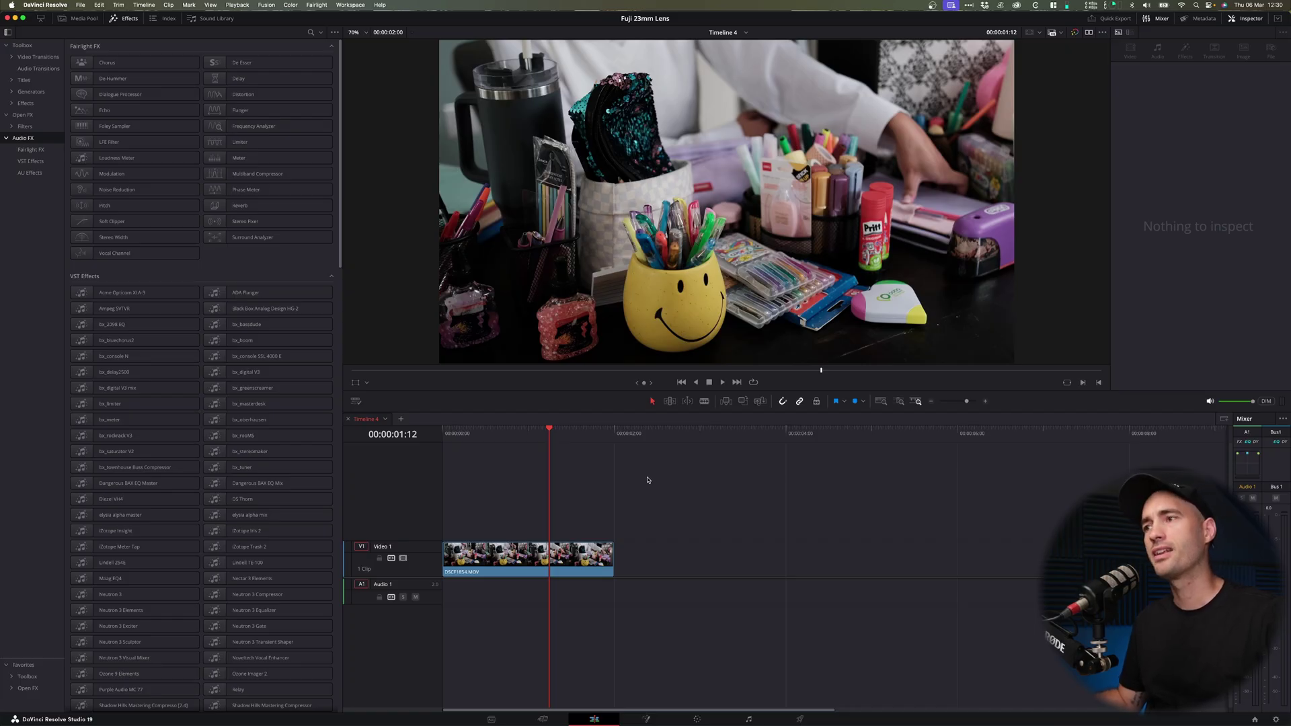
# - Drag the playhead back near the start of the DSCF1854.MOV clip
pyautogui.moveTo(540, 435)
pyautogui.mouseDown()
pyautogui.moveTo(468, 436)
pyautogui.moveTo(524, 435)
pyautogui.mouseUp()
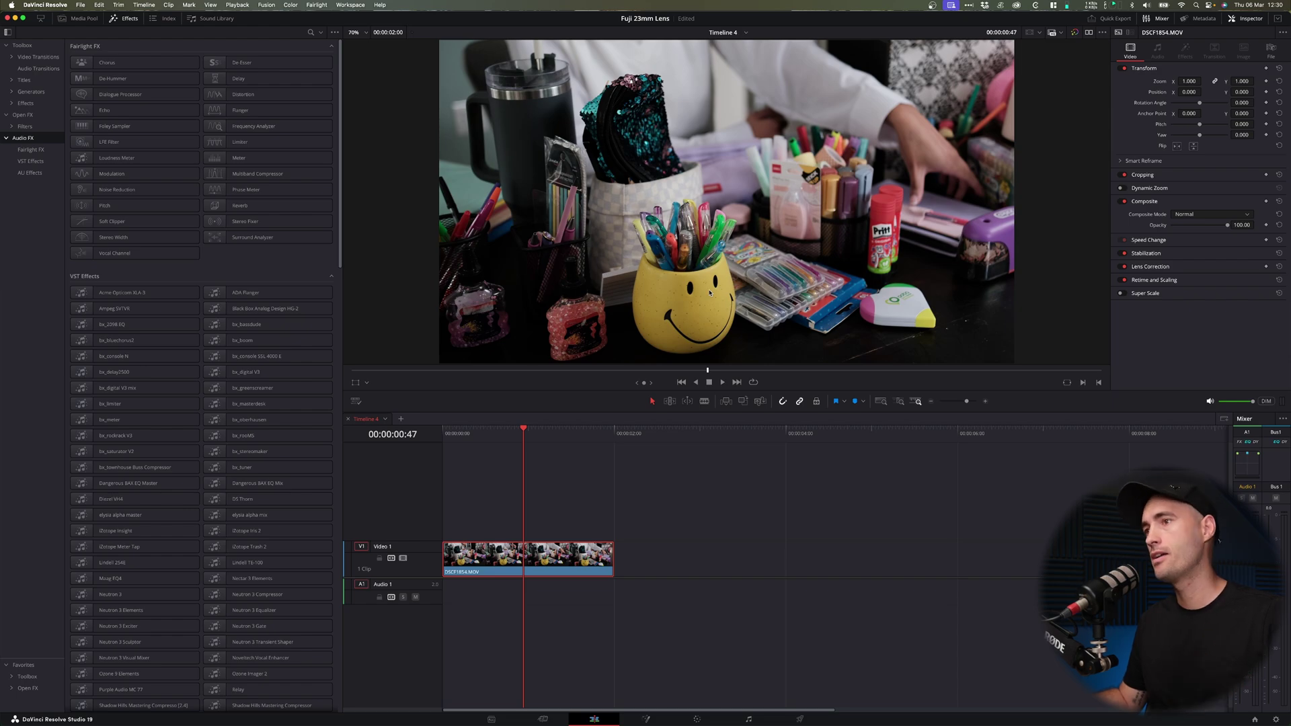
# - Preview the clip playing backwards, then bring it up on the Color page
pyautogui.press('j')
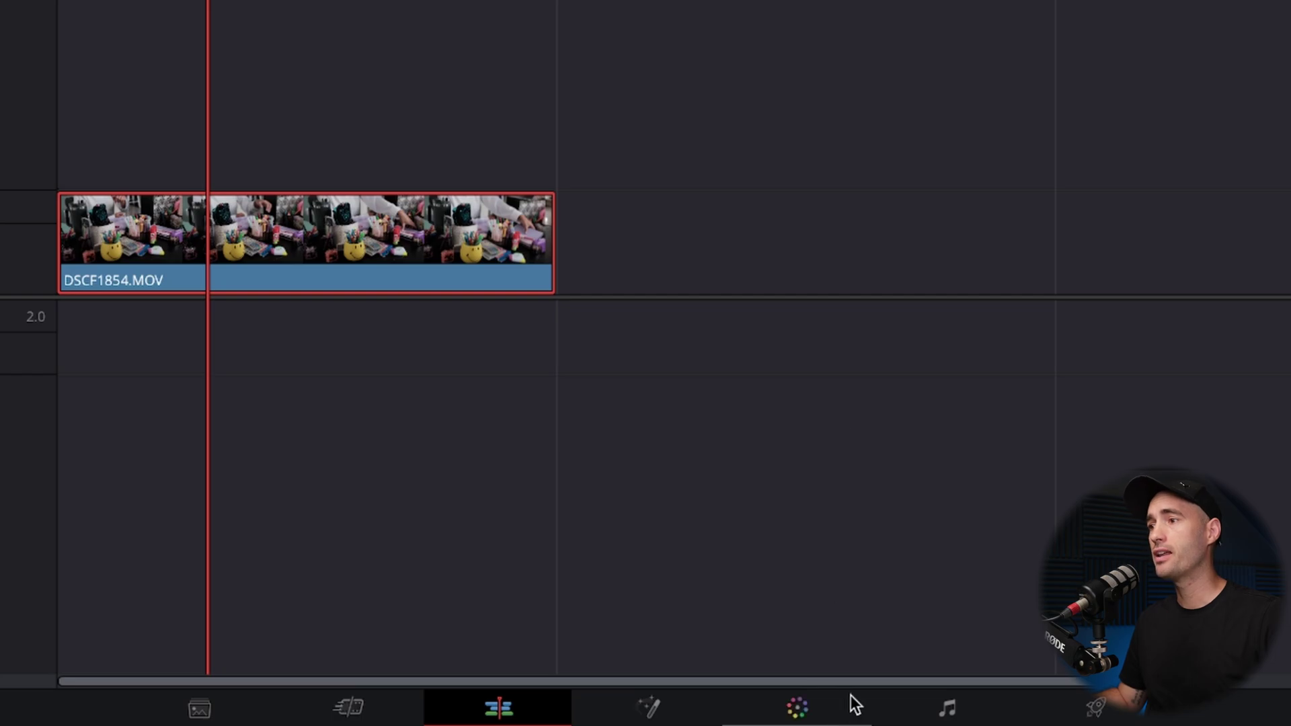
pyautogui.click(797, 709)
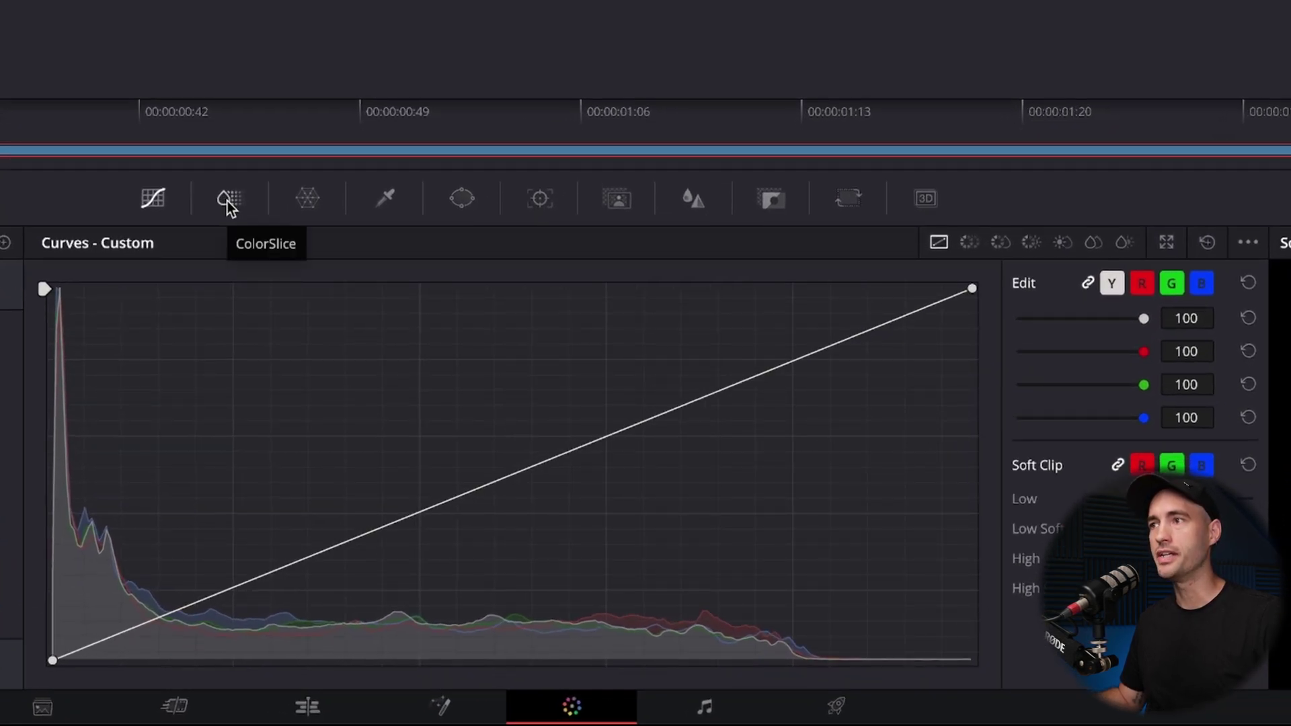
# - Replace the Curves panel with the ColorSlice palette
pyautogui.click(227, 201)
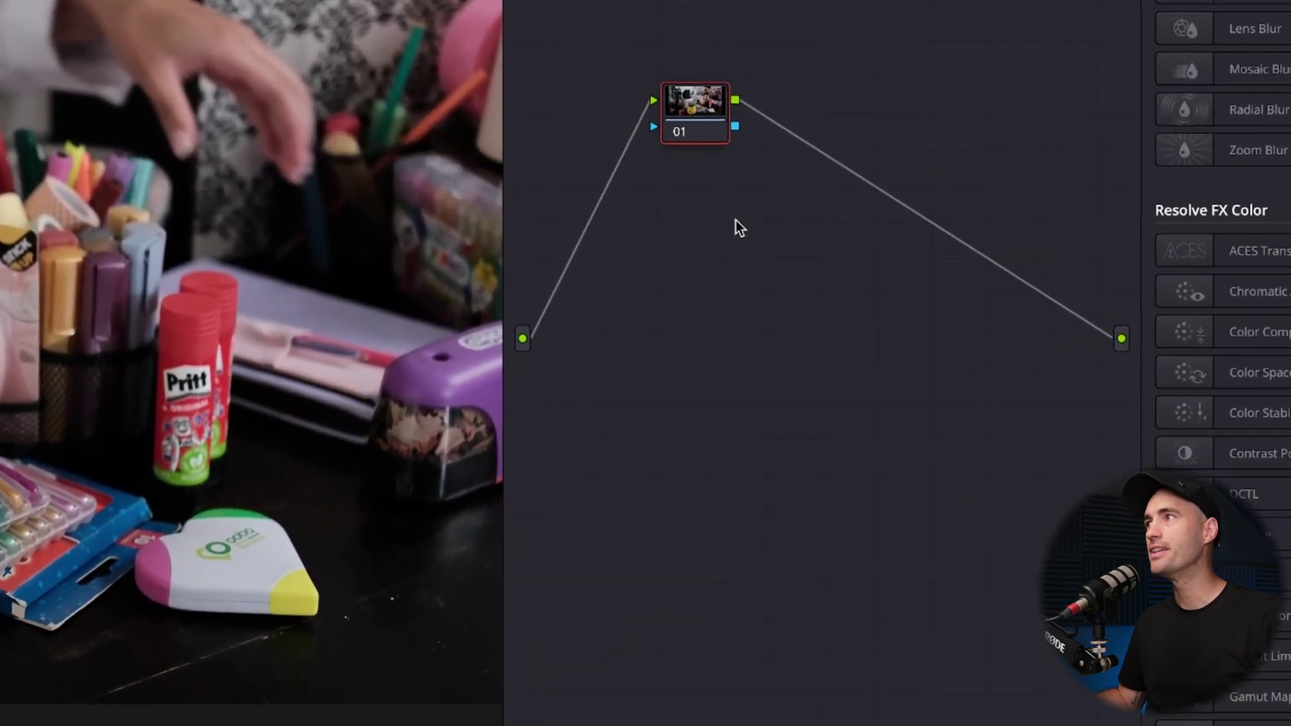
# - Add a corrector node and link it as node 02 after node 01
pyautogui.rightClick(735, 220)
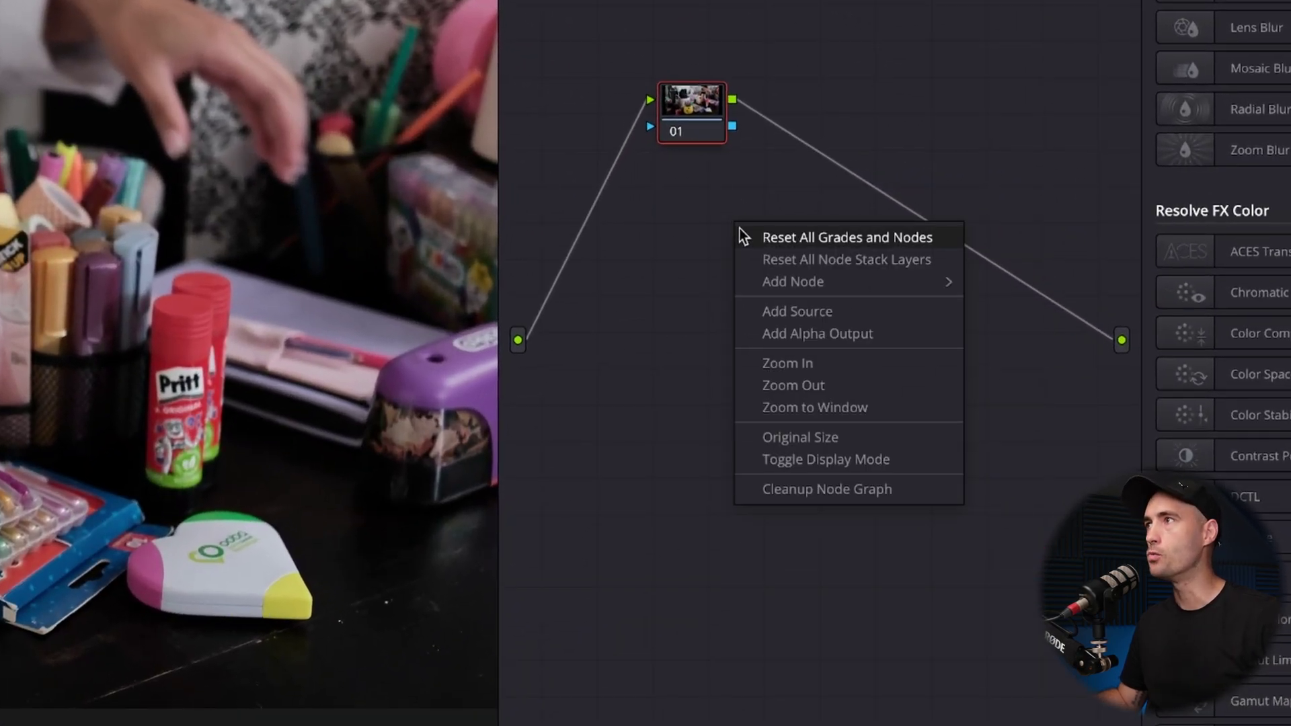
pyautogui.moveTo(798, 276)
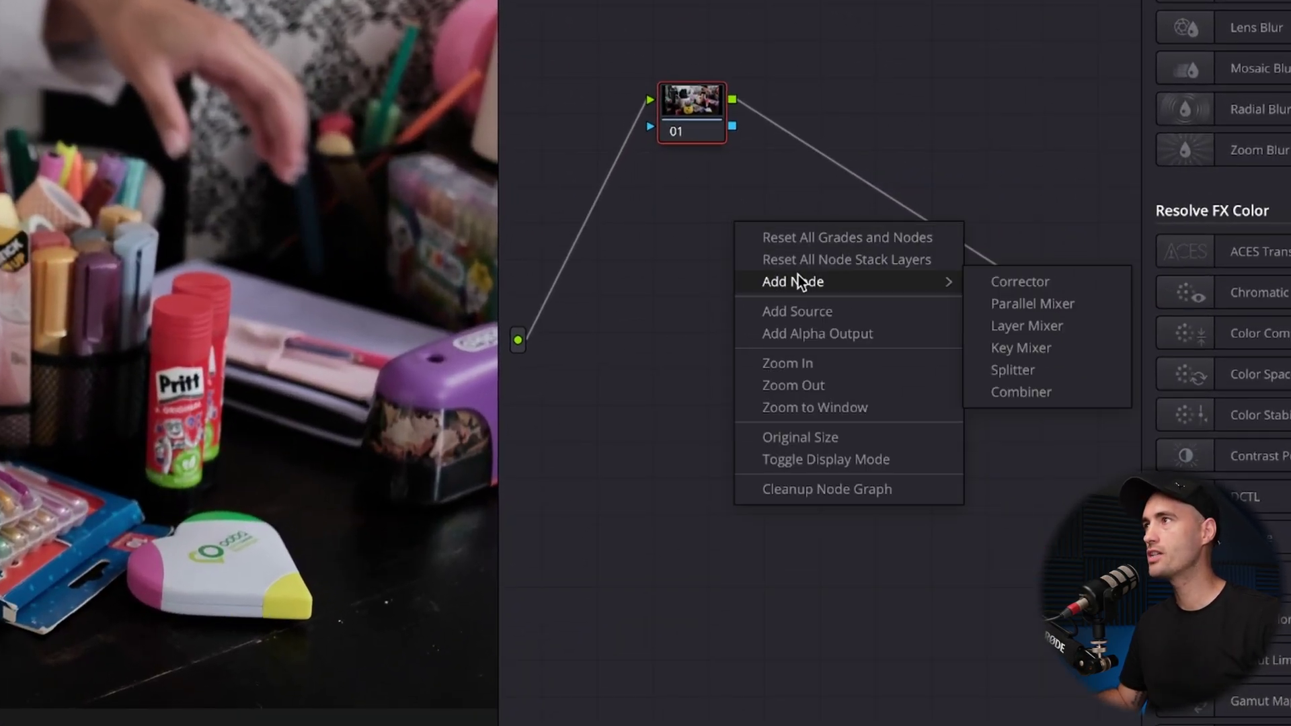
pyautogui.click(1043, 281)
pyautogui.moveTo(730, 240); pyautogui.dragTo(825, 237)
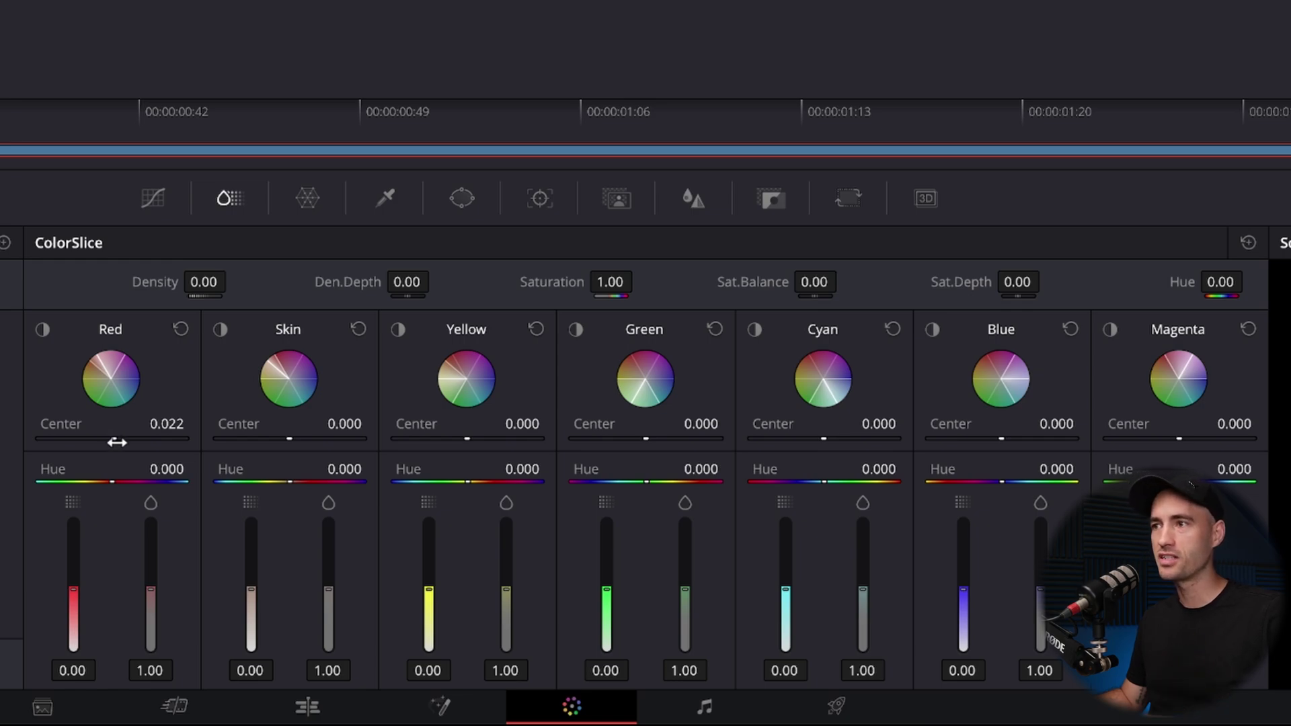
# - Set the Red slice Center to -0.008
pyautogui.moveTo(108, 439)
pyautogui.mouseDown()
pyautogui.moveTo(67, 438)
pyautogui.moveTo(147, 439)
pyautogui.moveTo(38, 439)
pyautogui.moveTo(108, 438)
pyautogui.mouseUp()
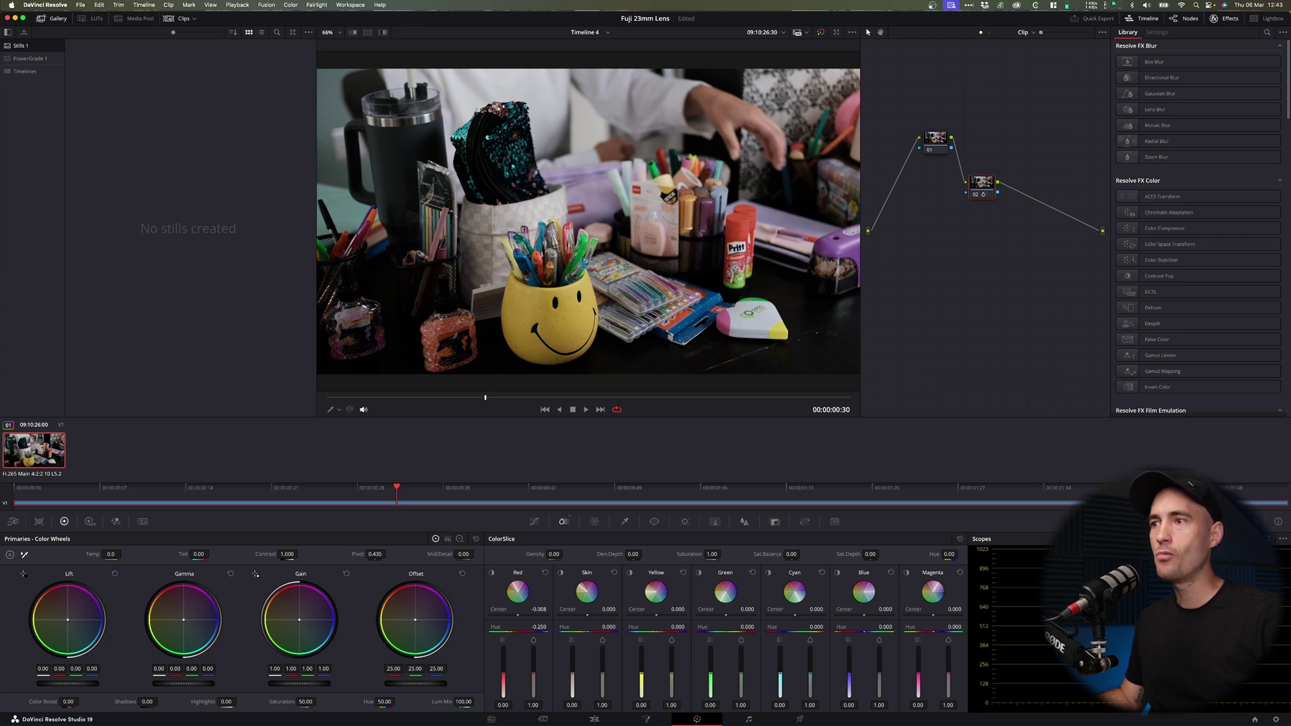
# - Scrub the Red slice Hue up and down, settling at 0.076
pyautogui.moveTo(539, 626); pyautogui.dragTo(576, 627)
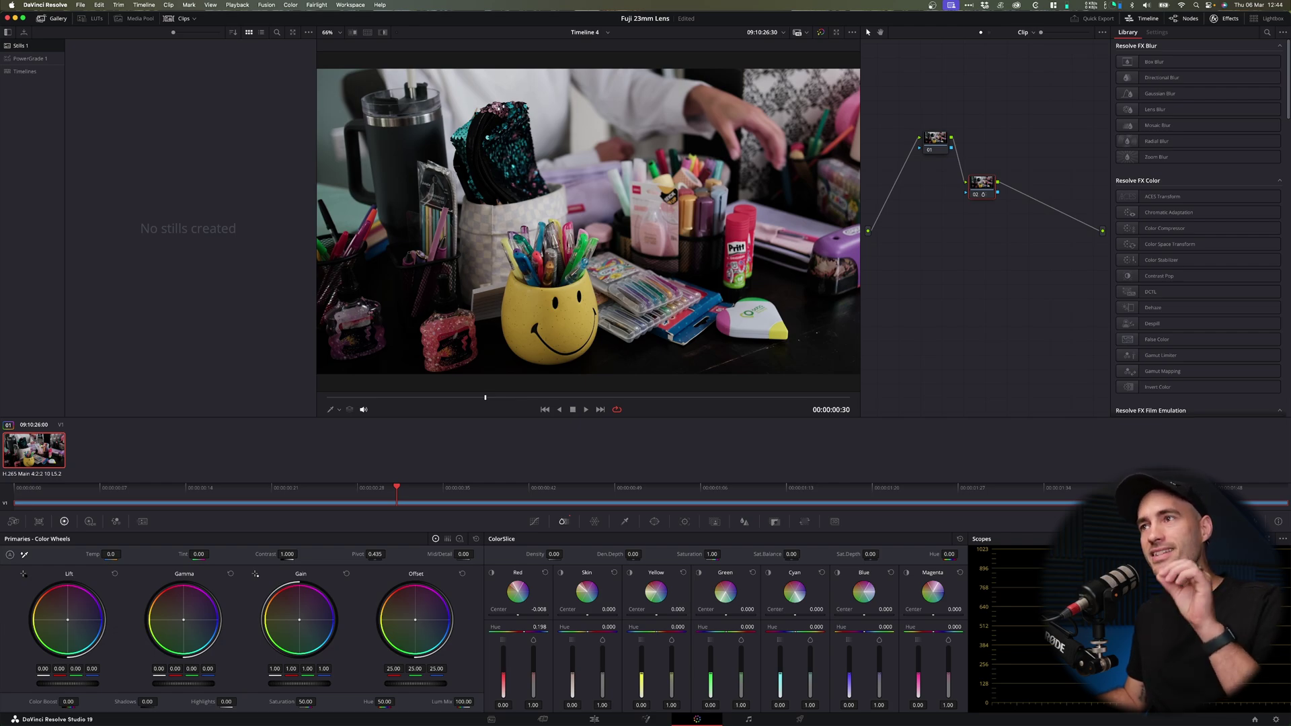
pyautogui.moveTo(539, 627); pyautogui.dragTo(533, 627)
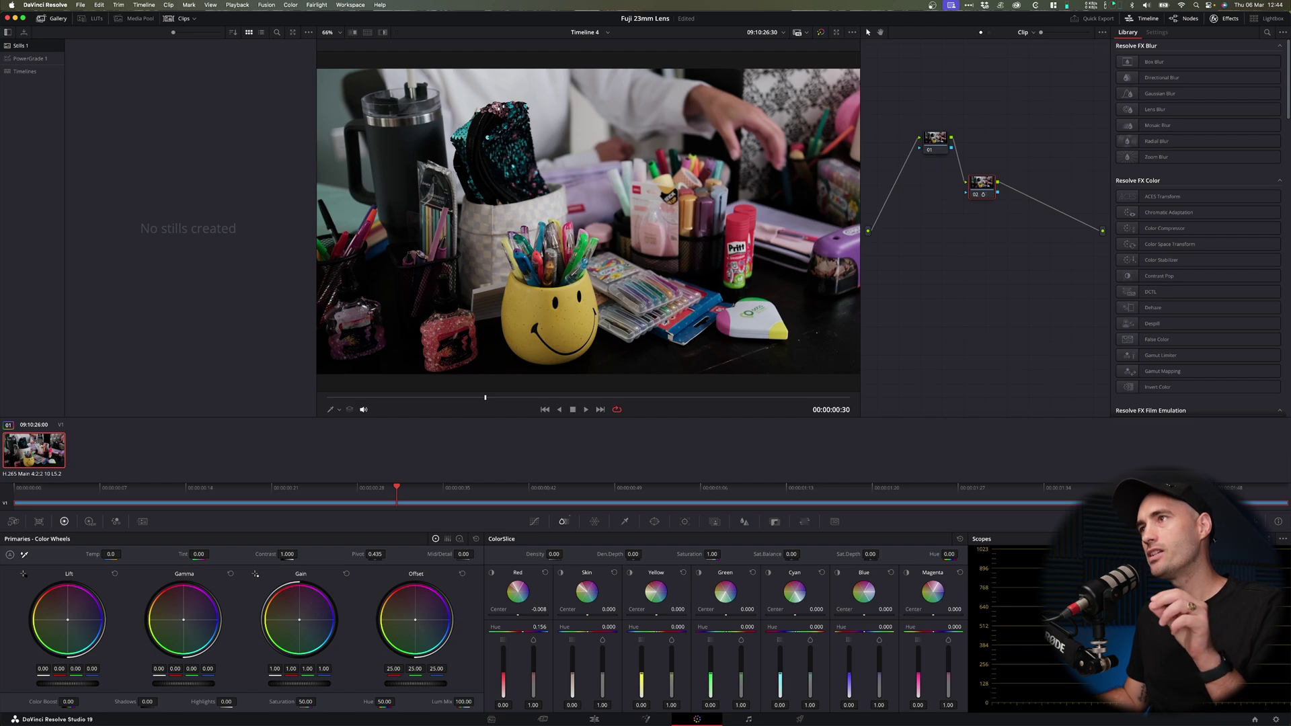
pyautogui.moveTo(528, 631); pyautogui.dragTo(514, 632)
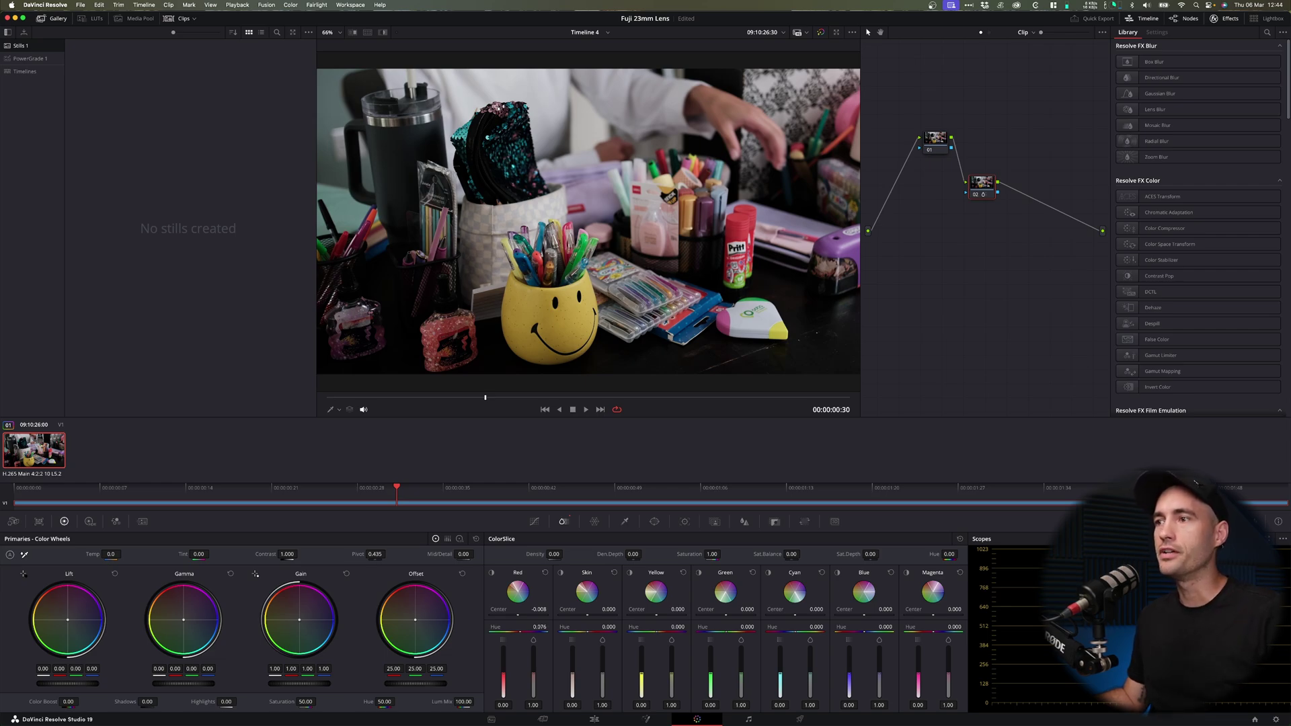
pyautogui.moveTo(517, 632); pyautogui.dragTo(519, 635)
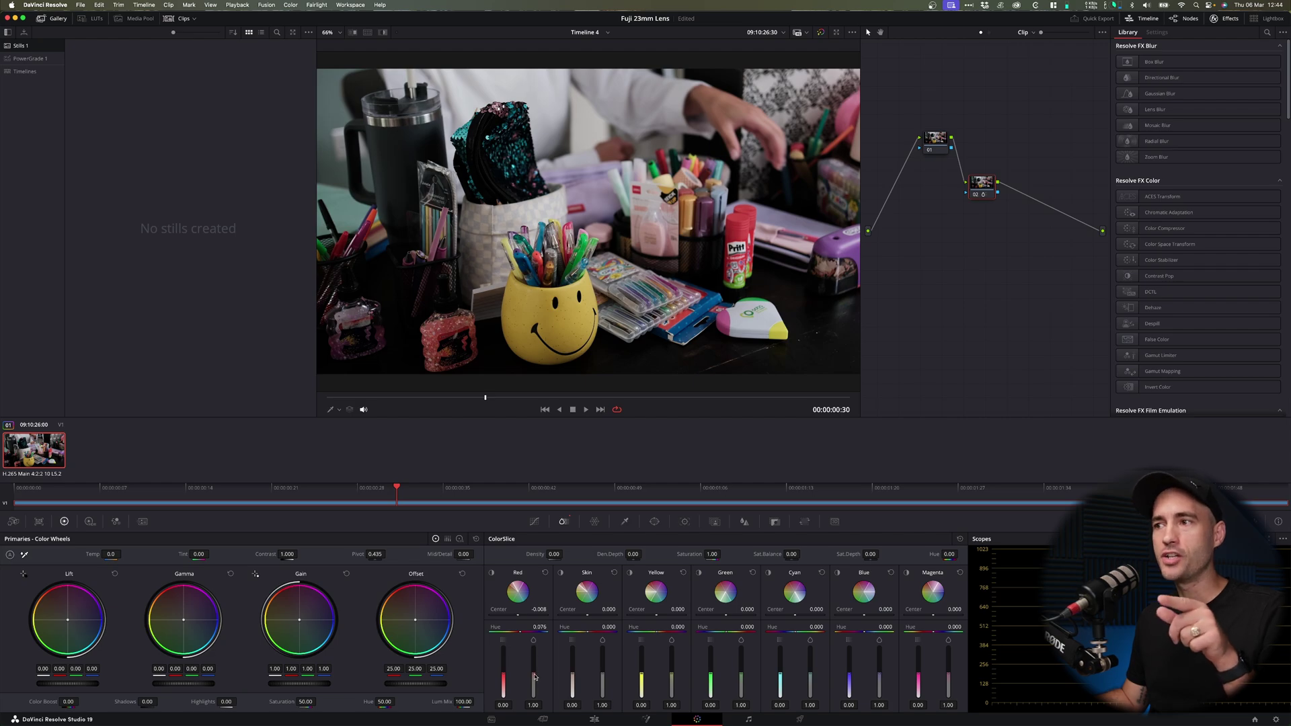
# - Raise Red saturation to 1.29, test primary Saturation, then undo it to 50
pyautogui.moveTo(533, 673)
pyautogui.mouseDown()
pyautogui.moveTo(533, 651)
pyautogui.moveTo(534, 696)
pyautogui.moveTo(534, 661)
pyautogui.mouseUp()
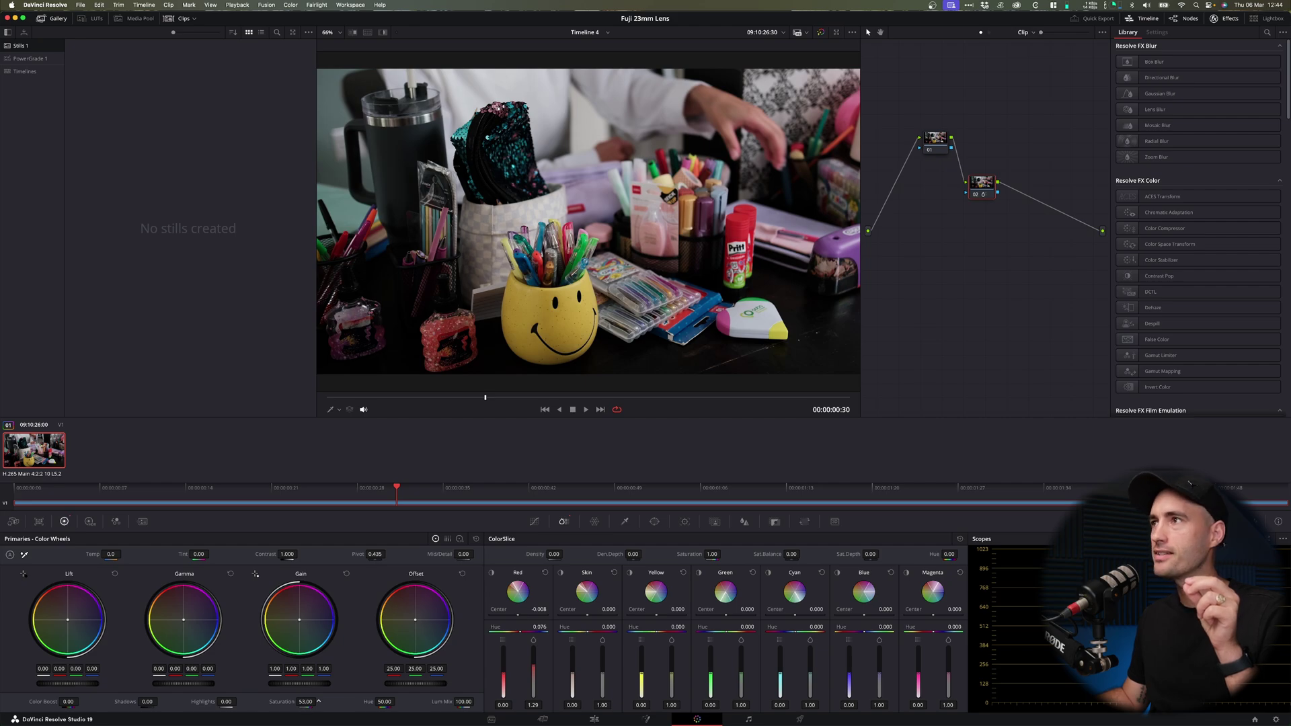
pyautogui.moveTo(319, 701); pyautogui.dragTo(319, 702)
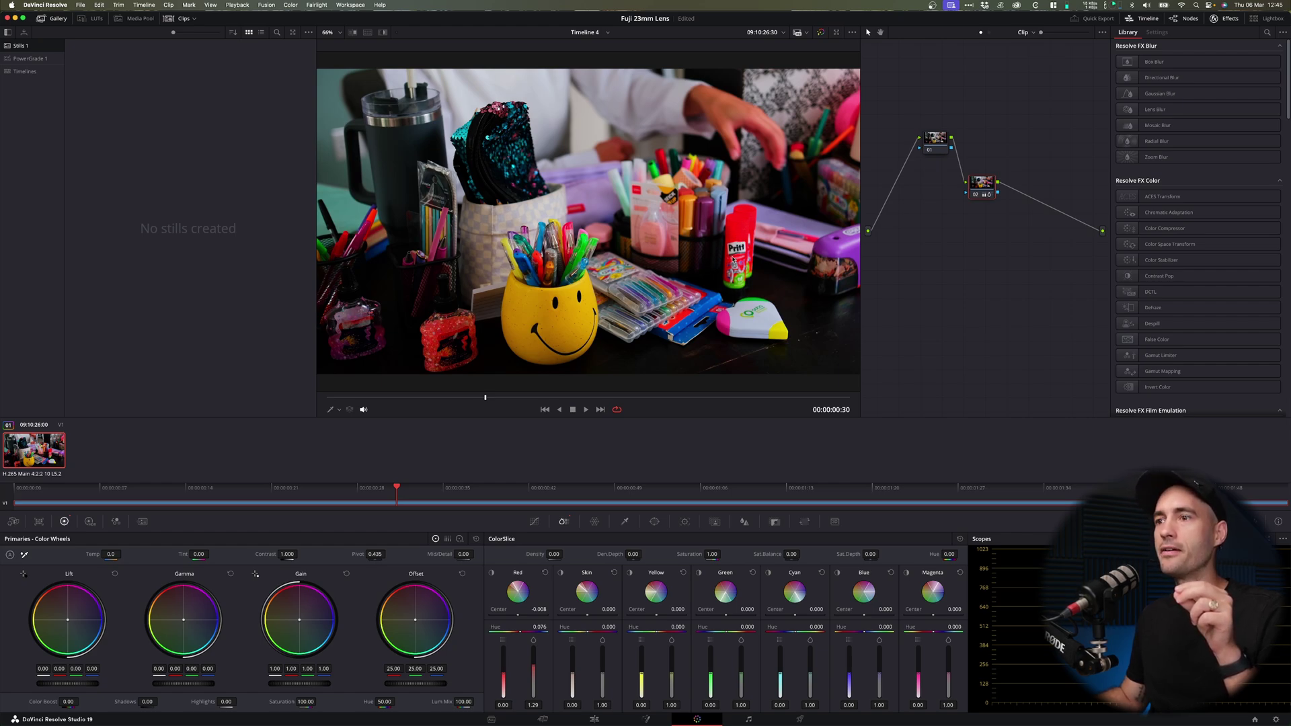
pyautogui.press('super+z')
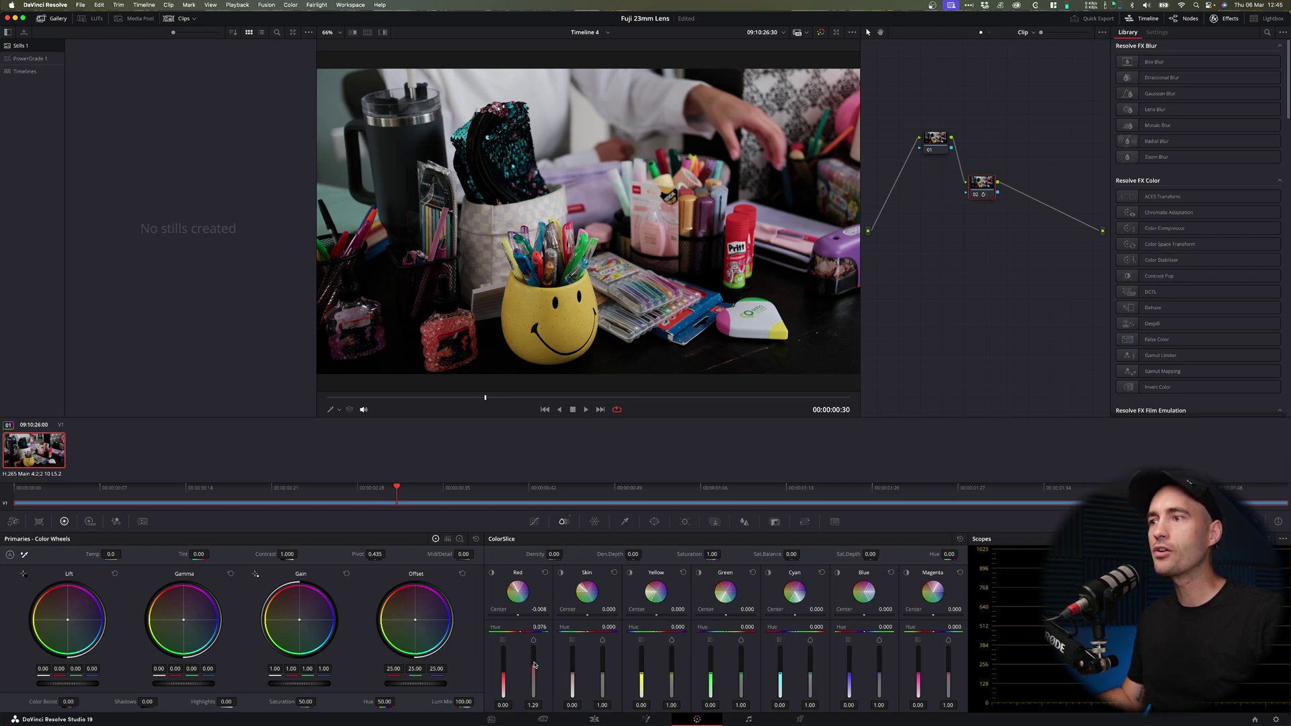
# - Try Red saturation at 2.00 and lower values, ending at 1.20
pyautogui.moveTo(533, 665); pyautogui.dragTo(534, 647)
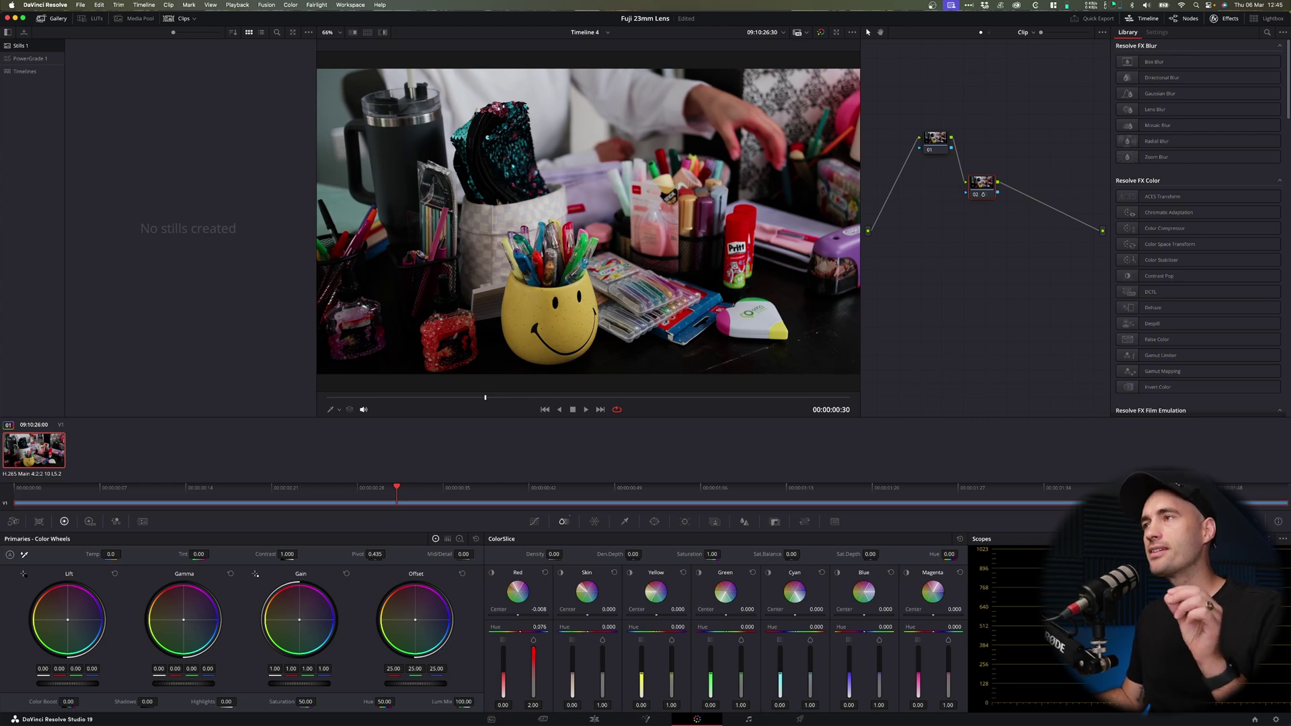
pyautogui.moveTo(534, 647); pyautogui.dragTo(536, 671)
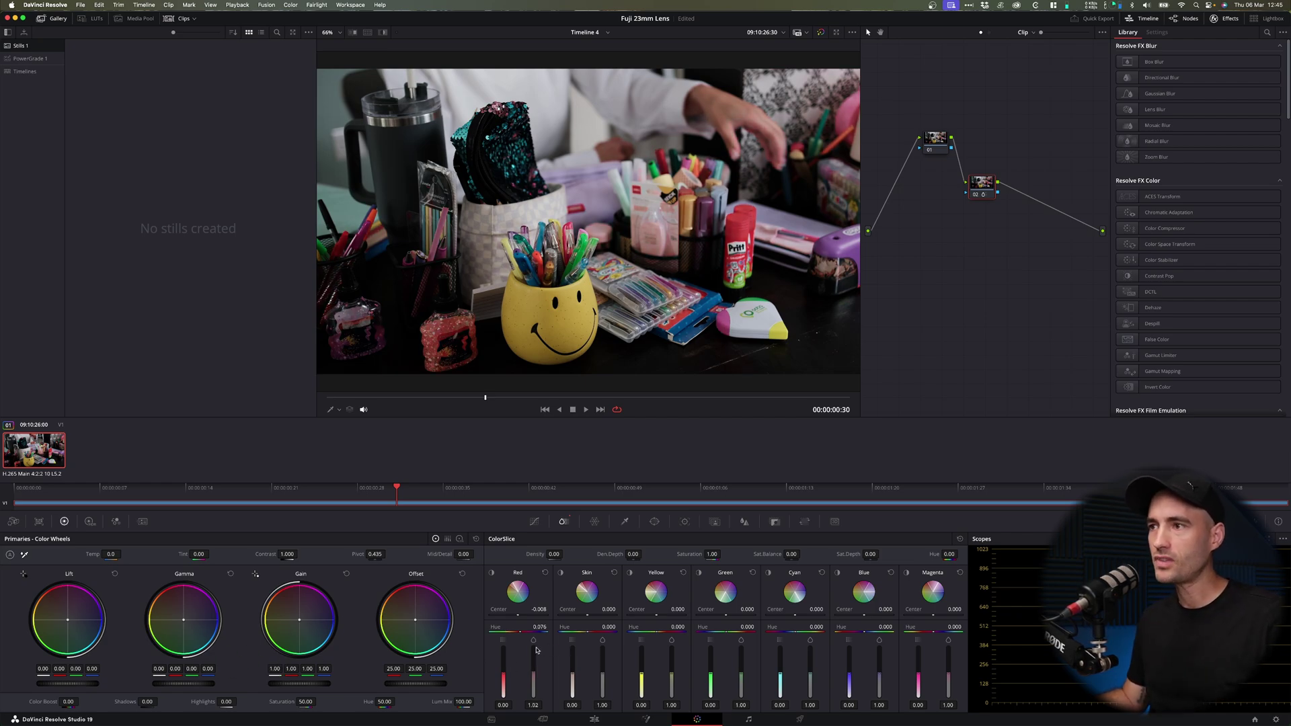
pyautogui.moveTo(533, 670)
pyautogui.mouseDown()
pyautogui.moveTo(533, 686)
pyautogui.moveTo(534, 670)
pyautogui.mouseUp()
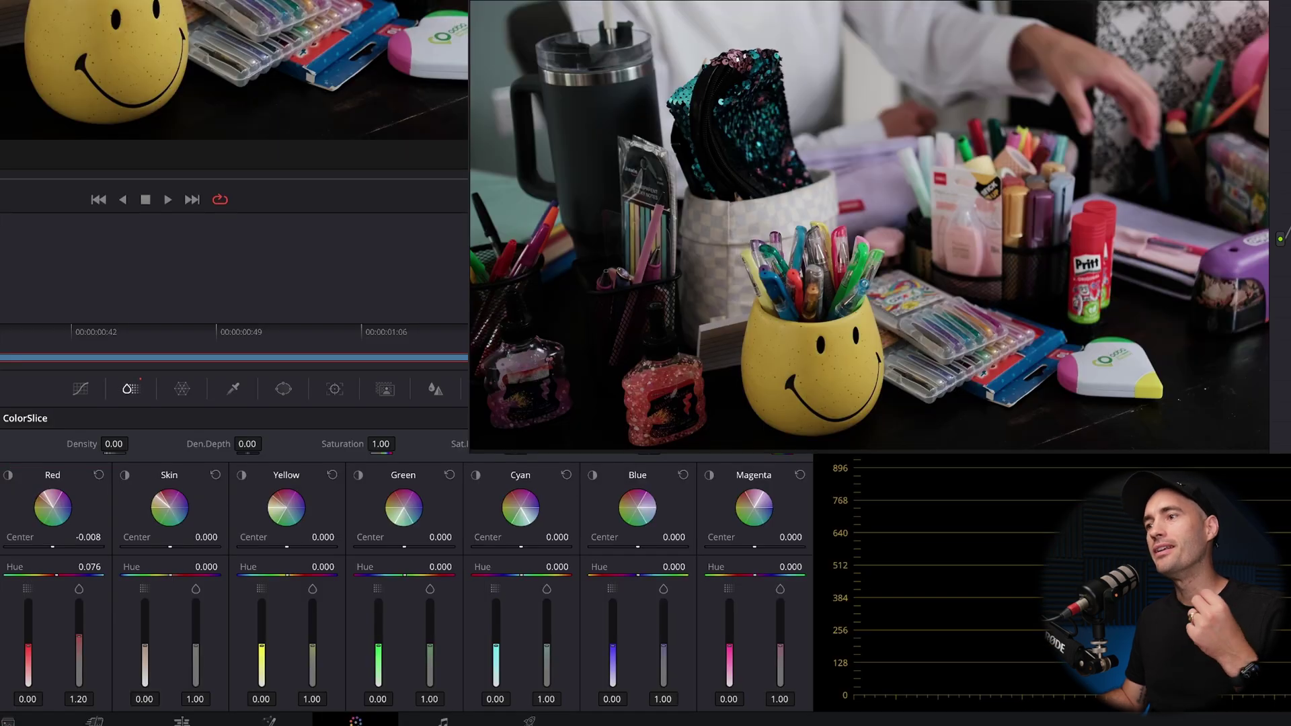
# - Try several Red density values, down to -0.98, and settle at 0.16
pyautogui.moveTo(28, 653); pyautogui.dragTo(29, 632)
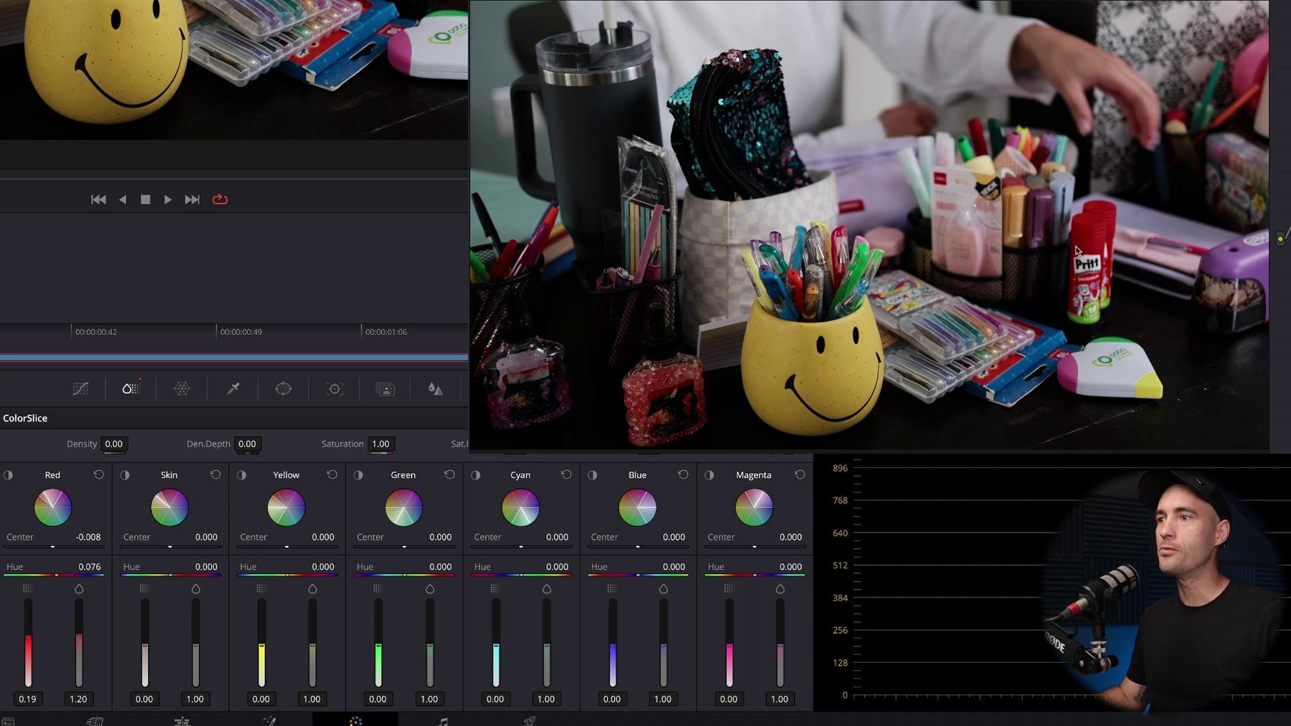
pyautogui.moveTo(28, 643); pyautogui.dragTo(28, 635)
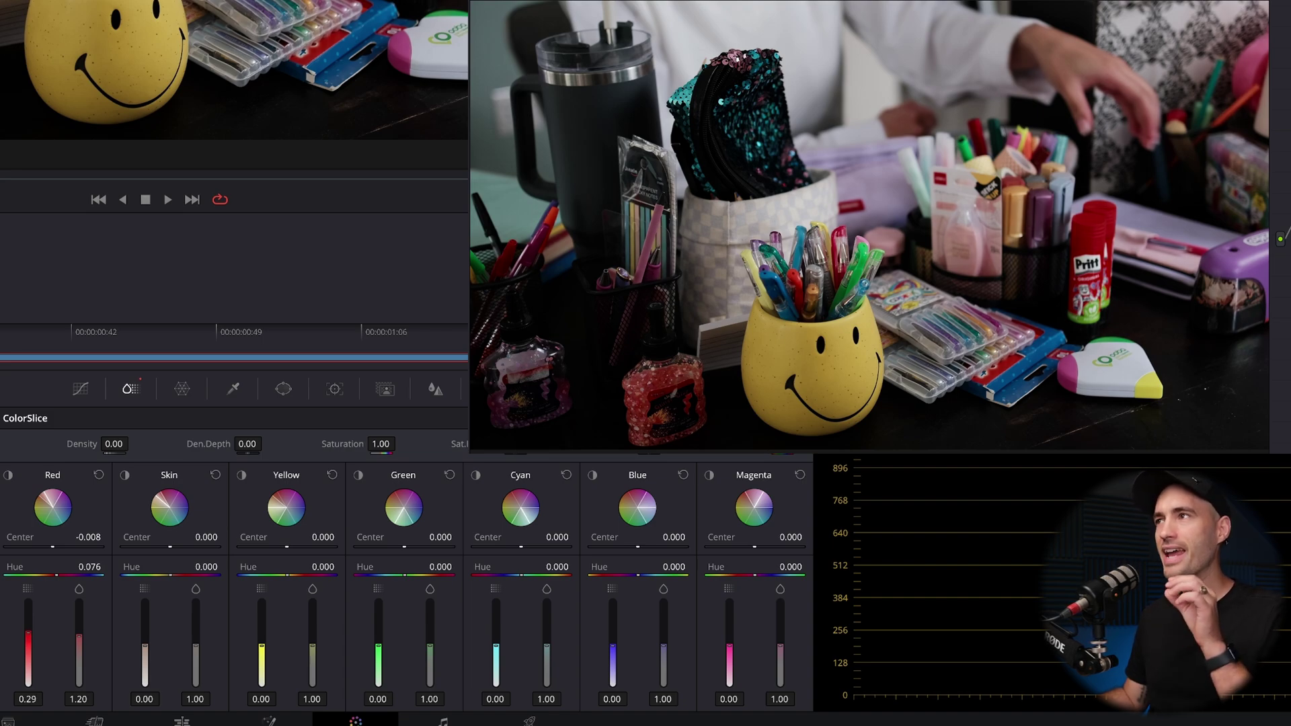
pyautogui.moveTo(28, 630); pyautogui.dragTo(28, 630)
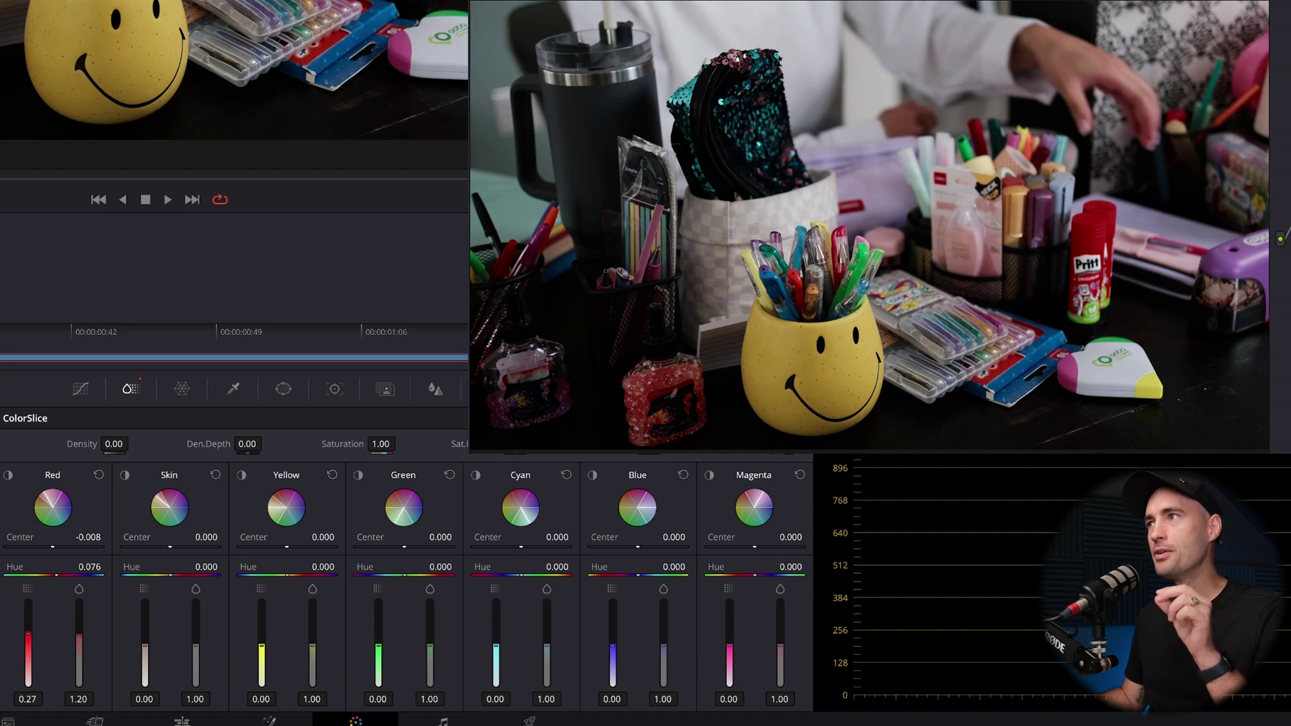
pyautogui.moveTo(28, 632); pyautogui.dragTo(28, 636)
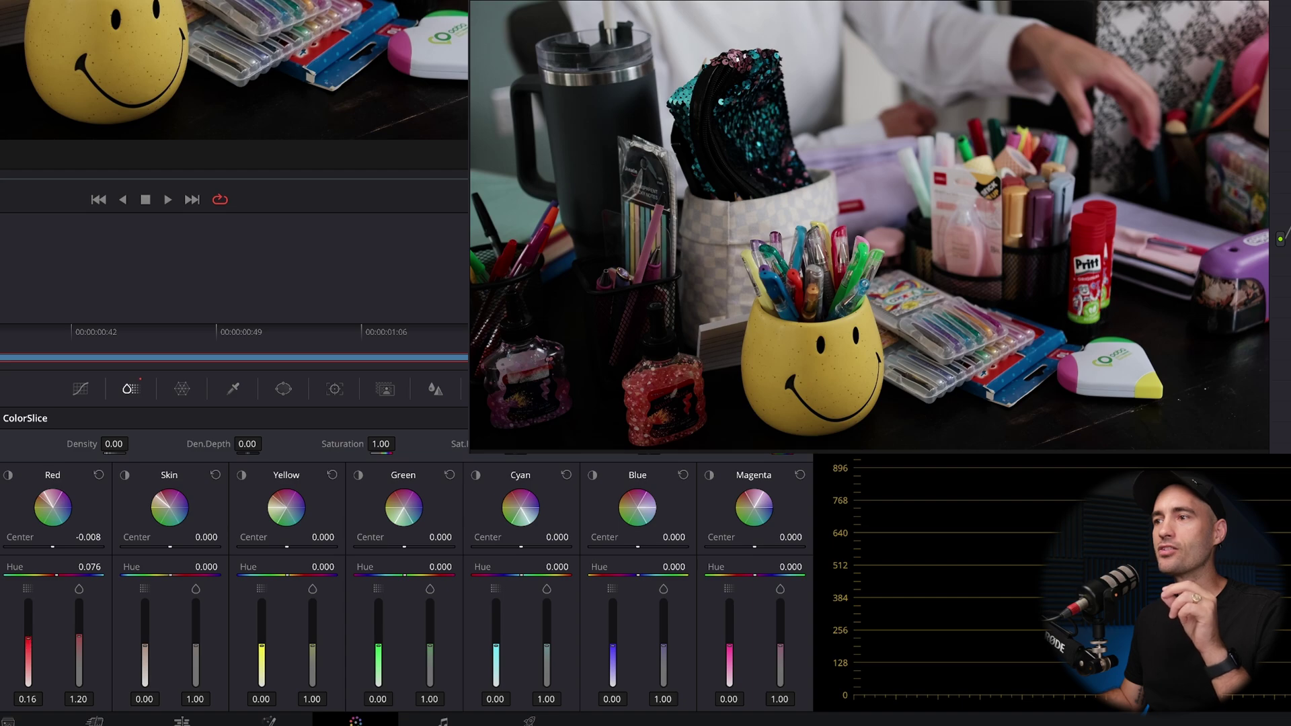
pyautogui.moveTo(28, 638); pyautogui.dragTo(28, 687)
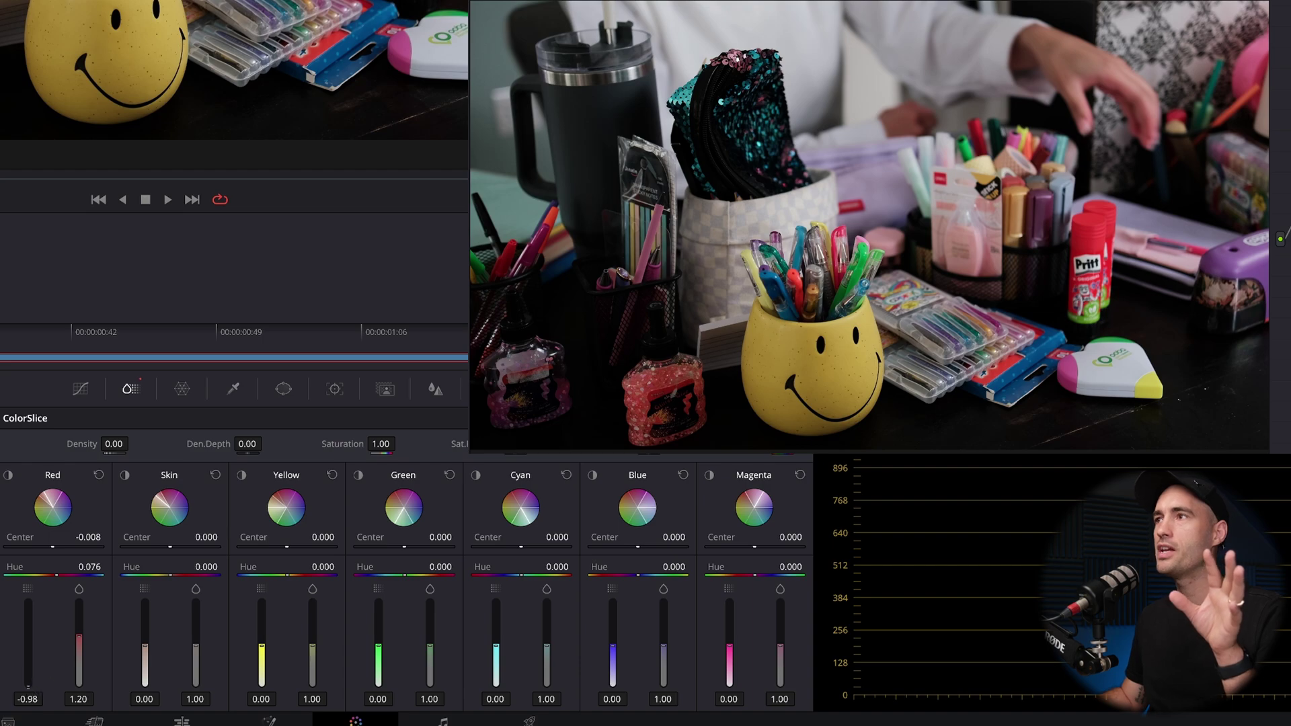
pyautogui.moveTo(28, 687); pyautogui.dragTo(29, 640)
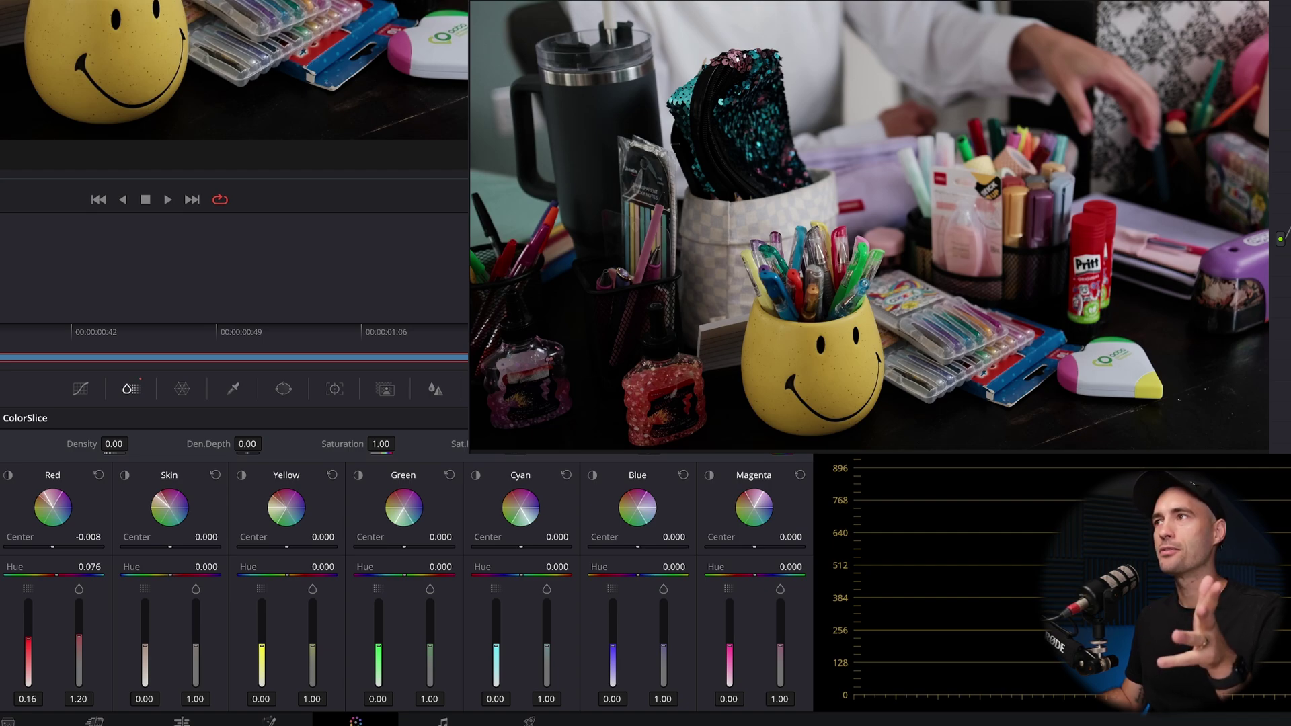
# - Nudge Red density to 0.19 and set Yellow density to -0.42 with saturation 1.73
pyautogui.moveTo(29, 638); pyautogui.dragTo(28, 636)
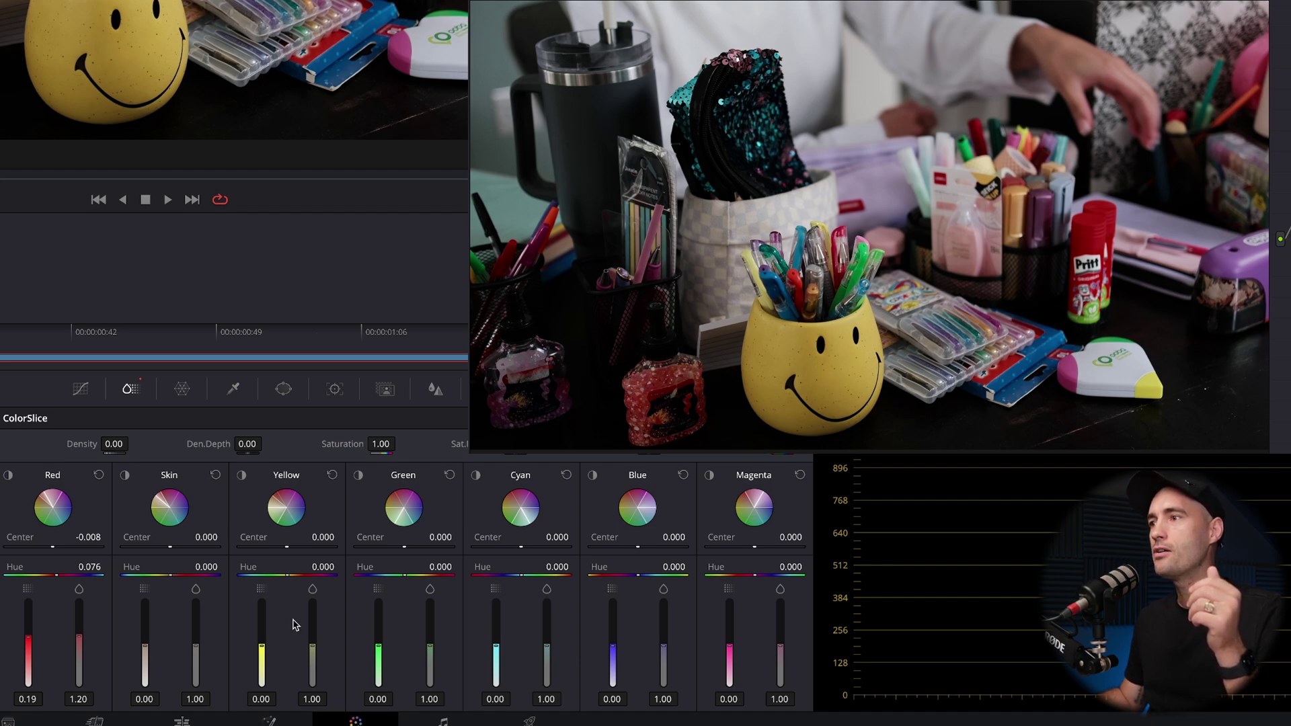
pyautogui.moveTo(262, 648); pyautogui.dragTo(263, 685)
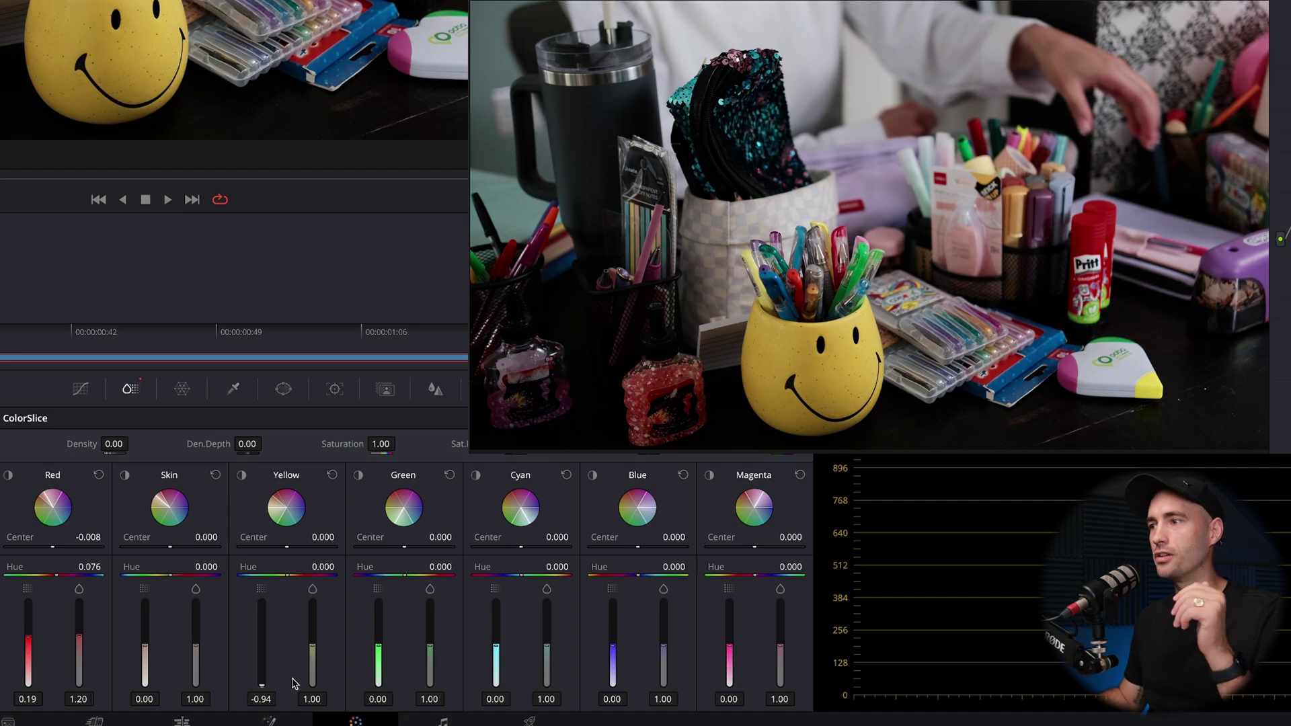
pyautogui.moveTo(263, 688)
pyautogui.mouseDown()
pyautogui.moveTo(263, 643)
pyautogui.moveTo(312, 627)
pyautogui.moveTo(312, 603)
pyautogui.moveTo(262, 650)
pyautogui.moveTo(262, 687)
pyautogui.mouseUp()
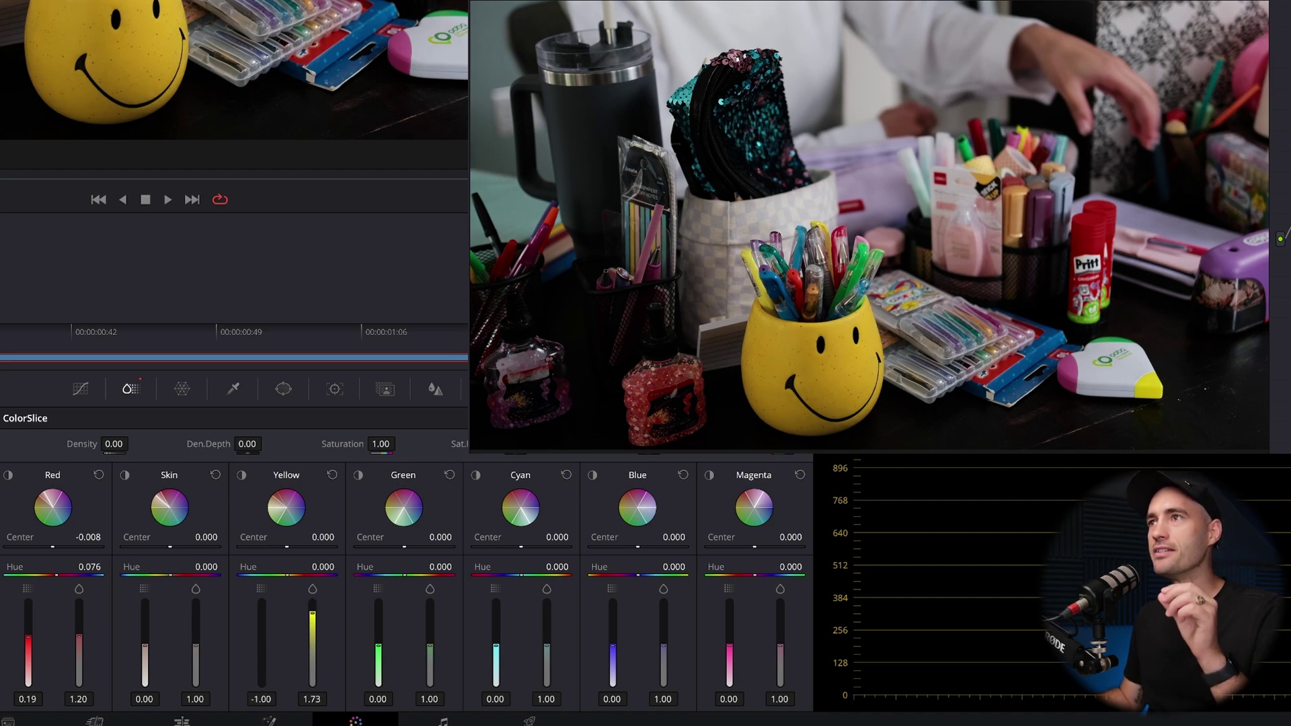
pyautogui.moveTo(262, 687); pyautogui.dragTo(267, 662)
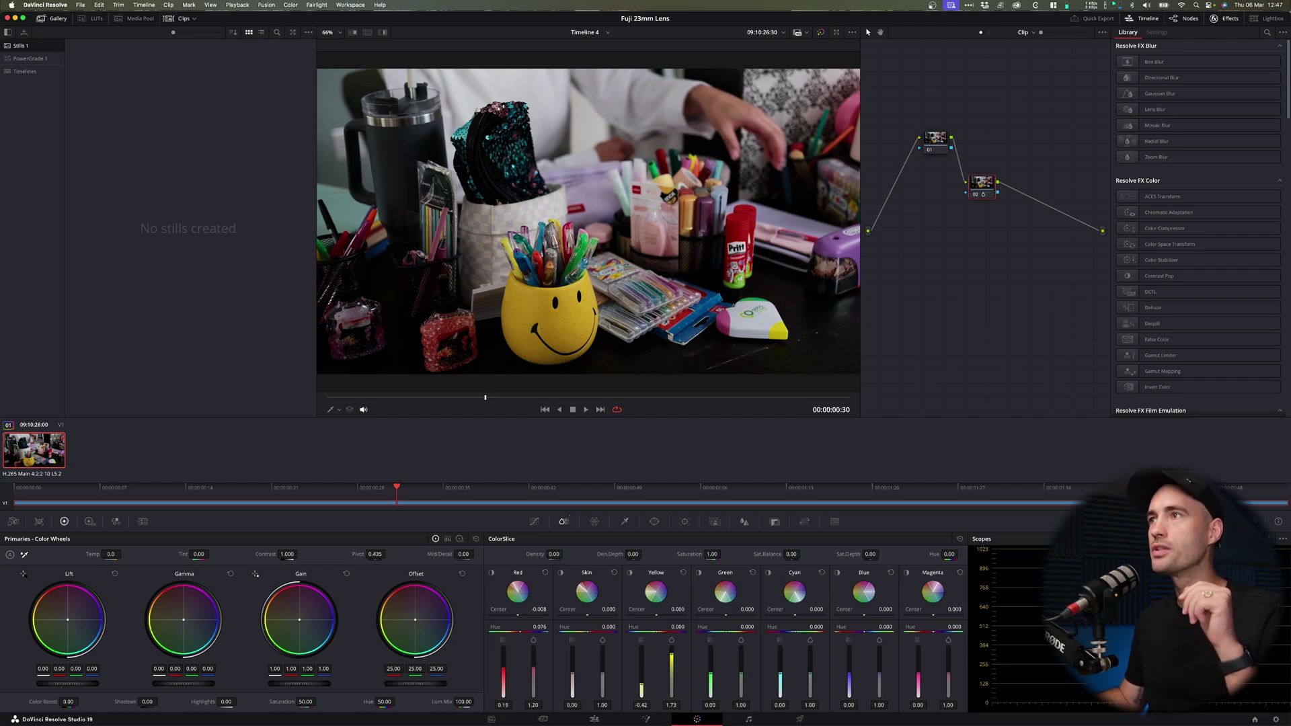
# - Boost Blue saturation, swing overall saturation up, to zero and back, then zero Yellow and Red saturation
pyautogui.moveTo(879, 673); pyautogui.dragTo(879, 663)
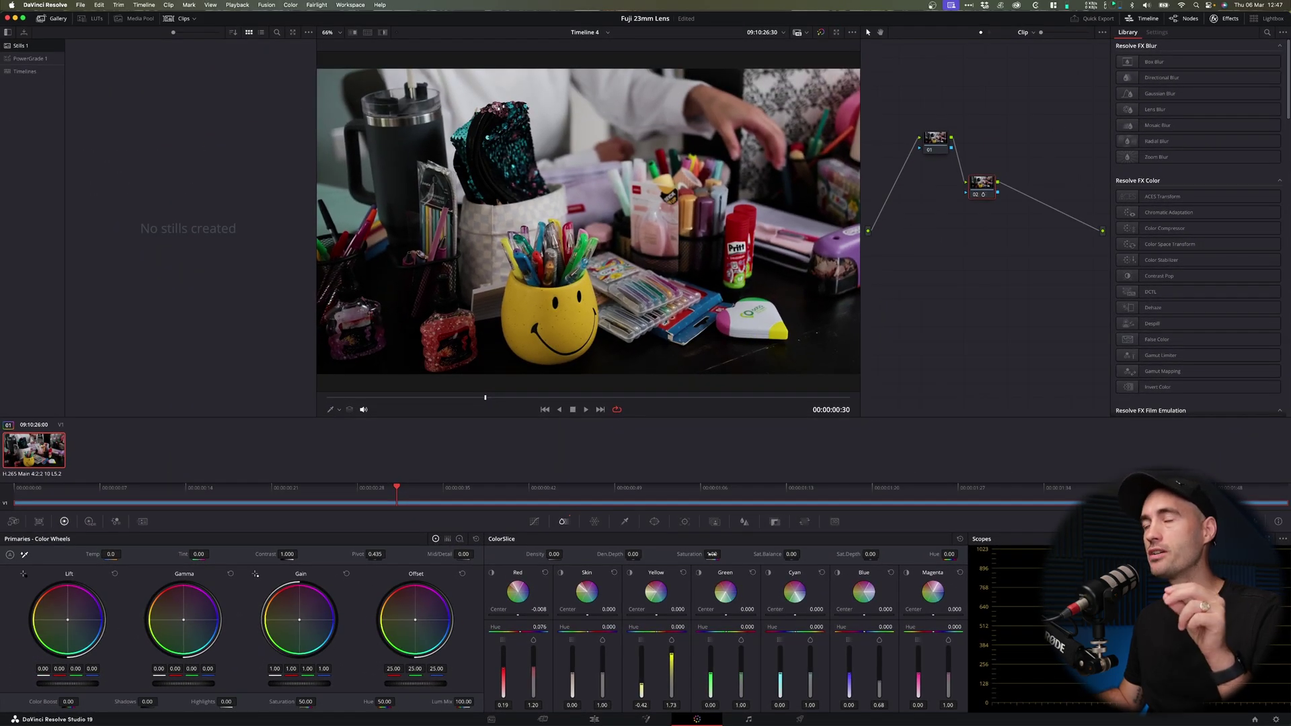
pyautogui.moveTo(712, 554); pyautogui.dragTo(723, 554)
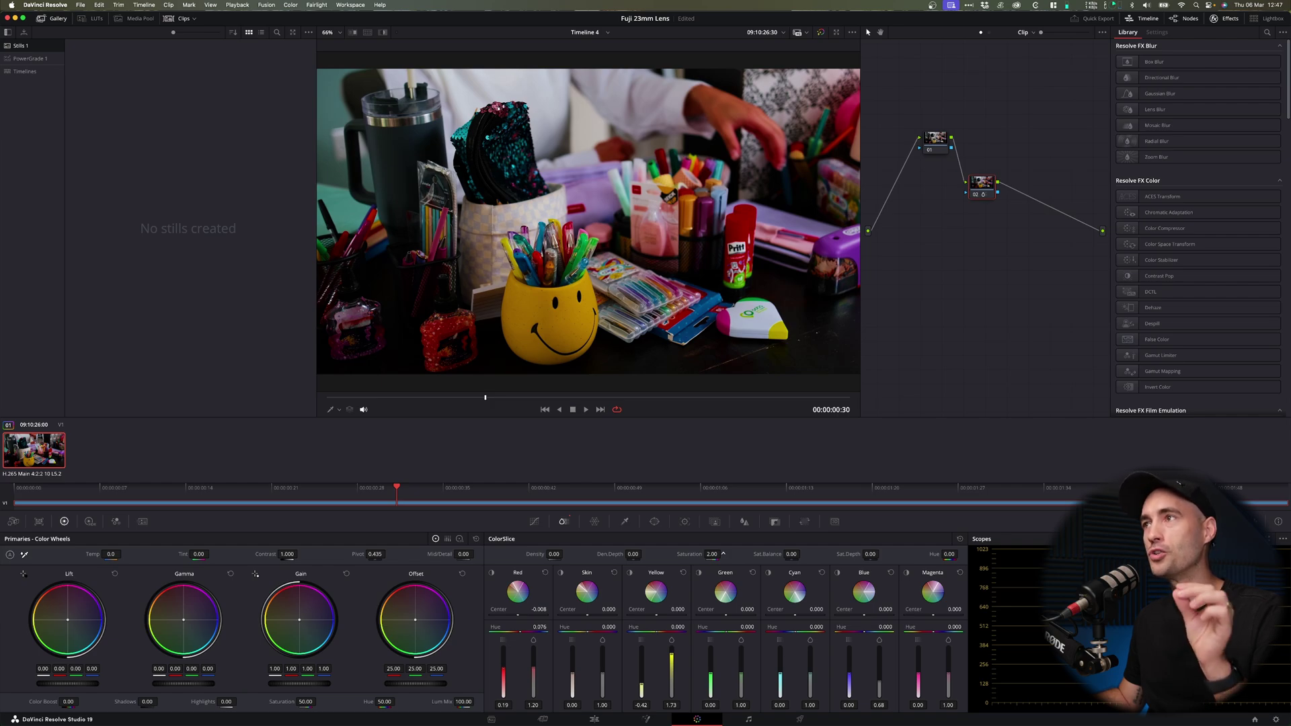
pyautogui.moveTo(723, 553)
pyautogui.mouseDown()
pyautogui.moveTo(711, 554)
pyautogui.moveTo(724, 554)
pyautogui.mouseUp()
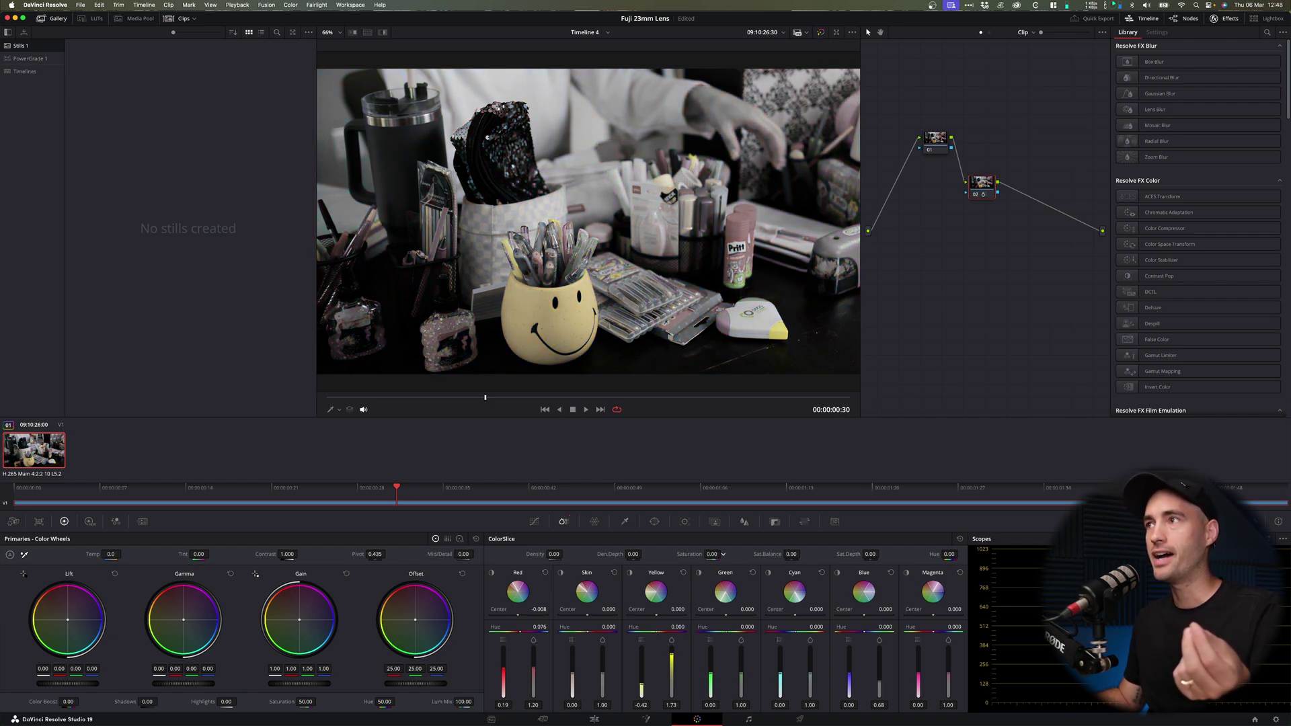
pyautogui.moveTo(723, 554); pyautogui.dragTo(712, 554)
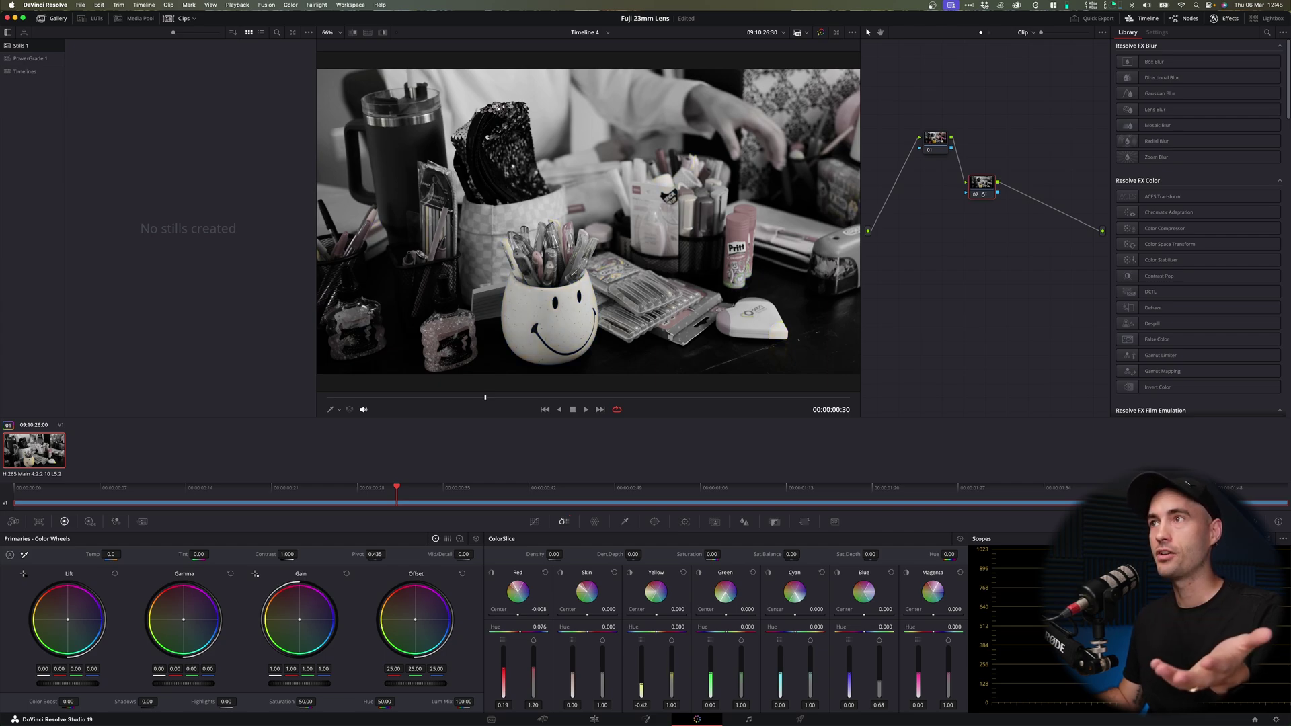
pyautogui.moveTo(671, 664); pyautogui.dragTo(671, 698)
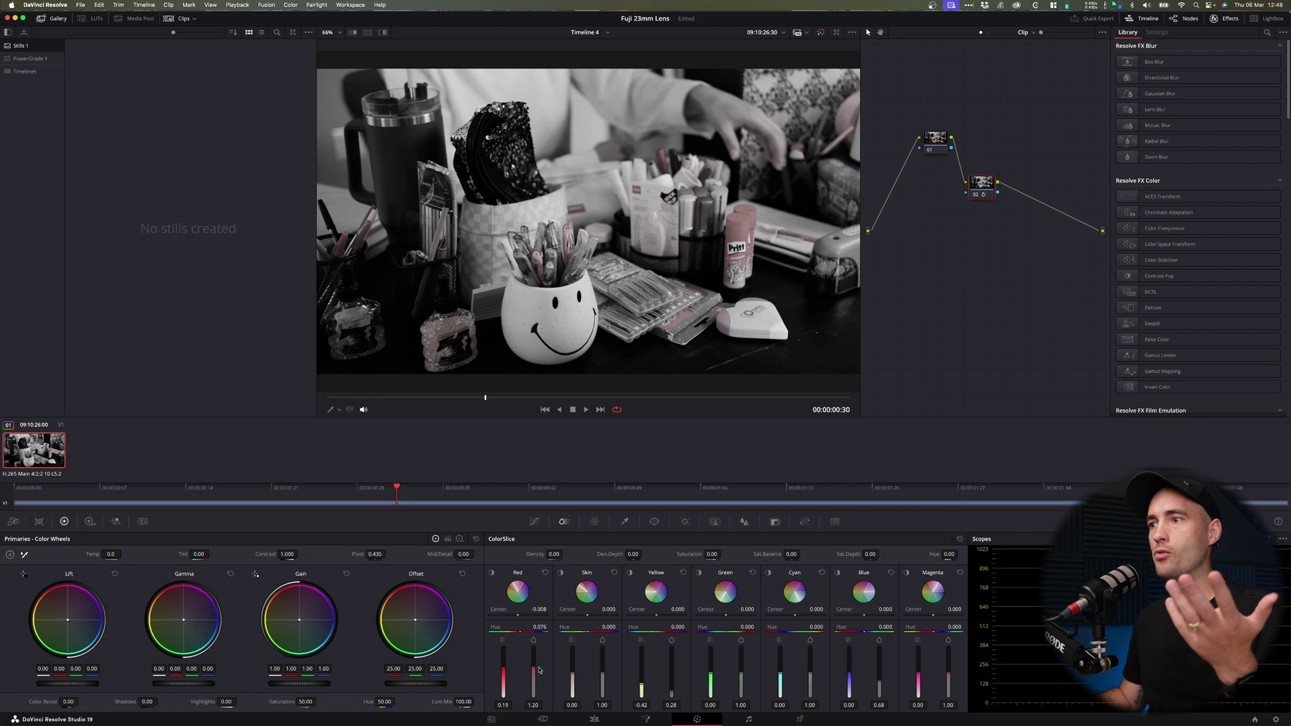
pyautogui.moveTo(533, 665); pyautogui.dragTo(533, 699)
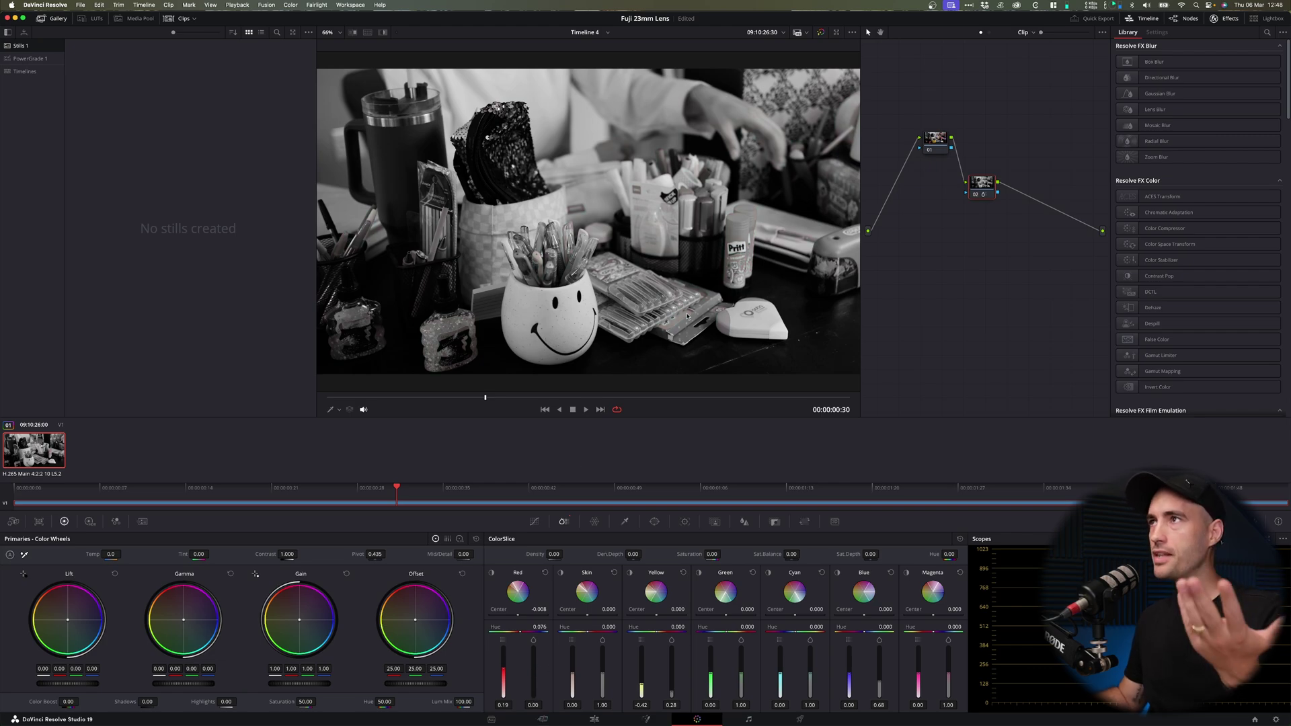
# - Reset every ColorSlice value to its default
pyautogui.click(960, 539)
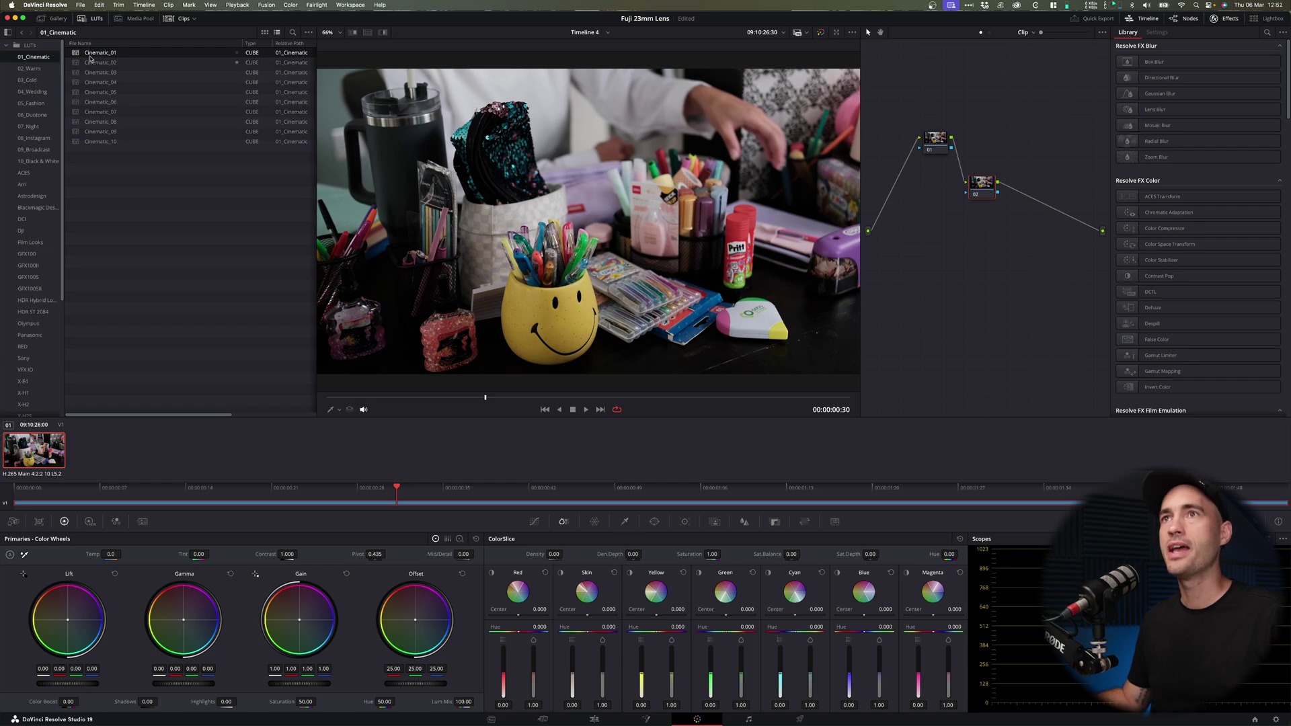
# - Apply the Cinematic_01 LUT to node 02 for a darker cinematic look
pyautogui.doubleClick(76, 54)
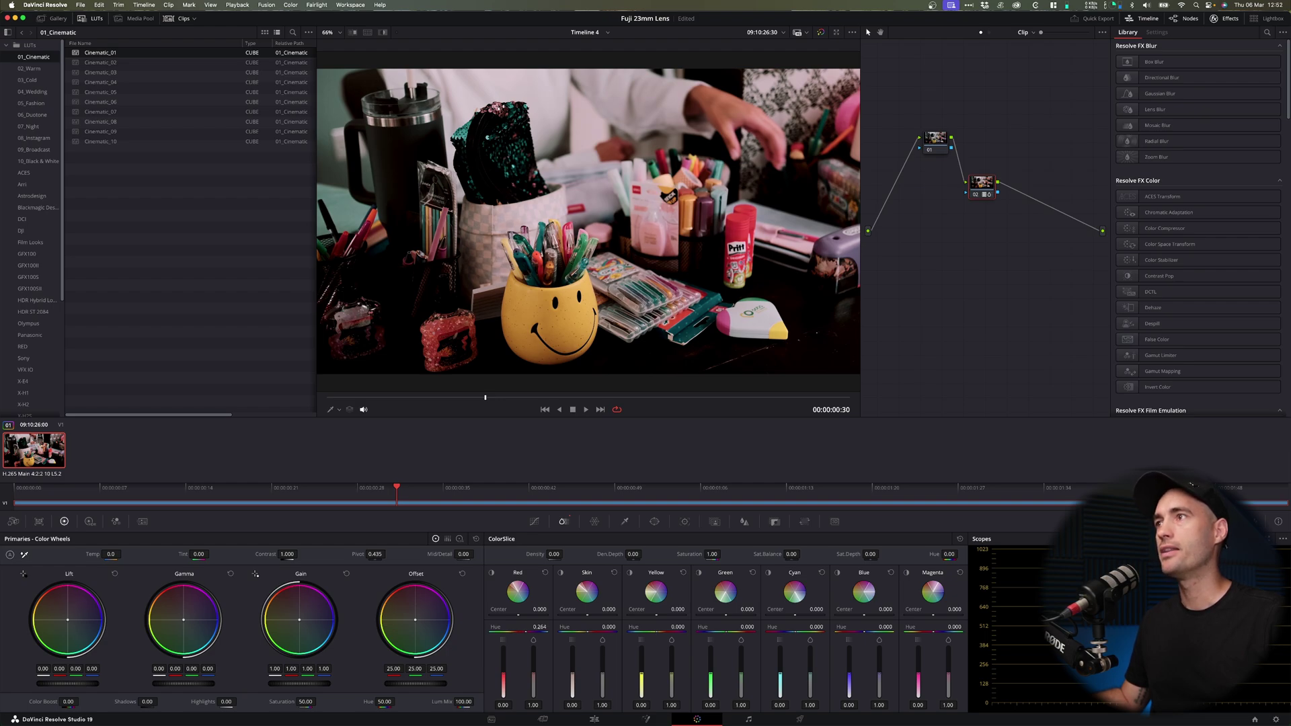
# - Increase Red density to recover the reds and lower Yellow saturation to 1.40
pyautogui.moveTo(511, 669); pyautogui.dragTo(503, 668)
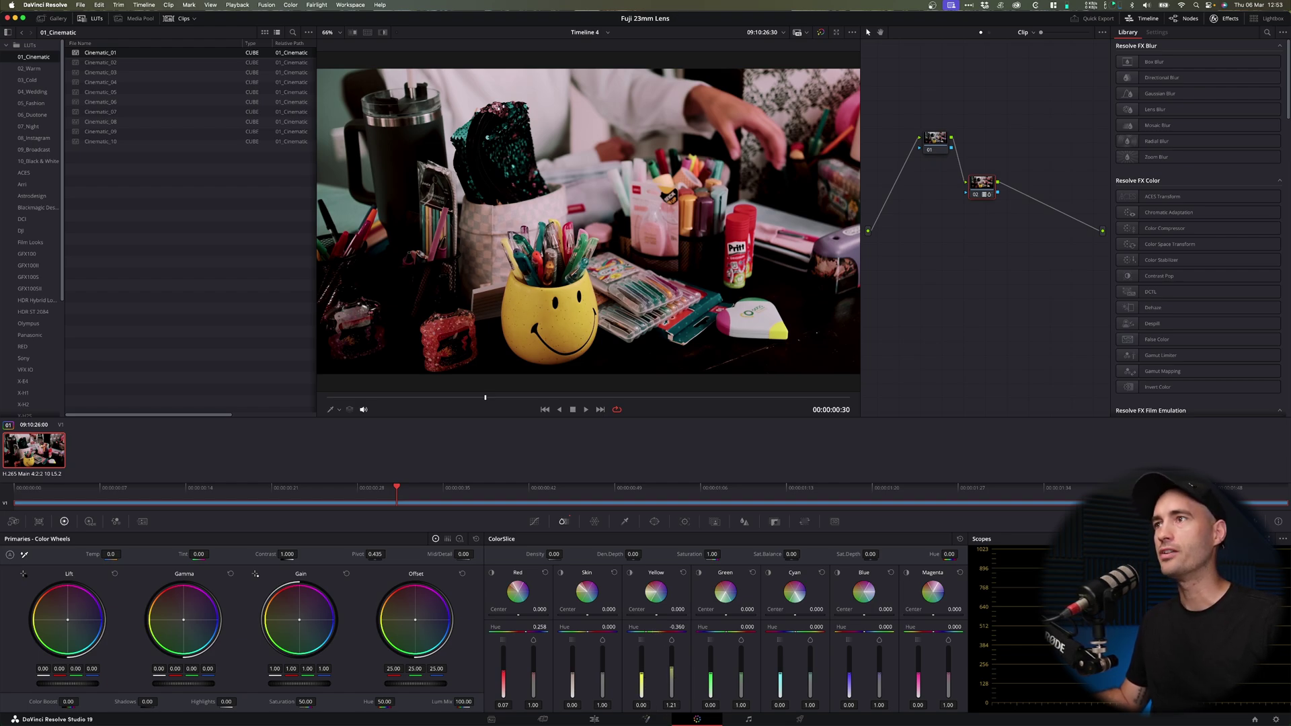
pyautogui.moveTo(671, 654); pyautogui.dragTo(671, 662)
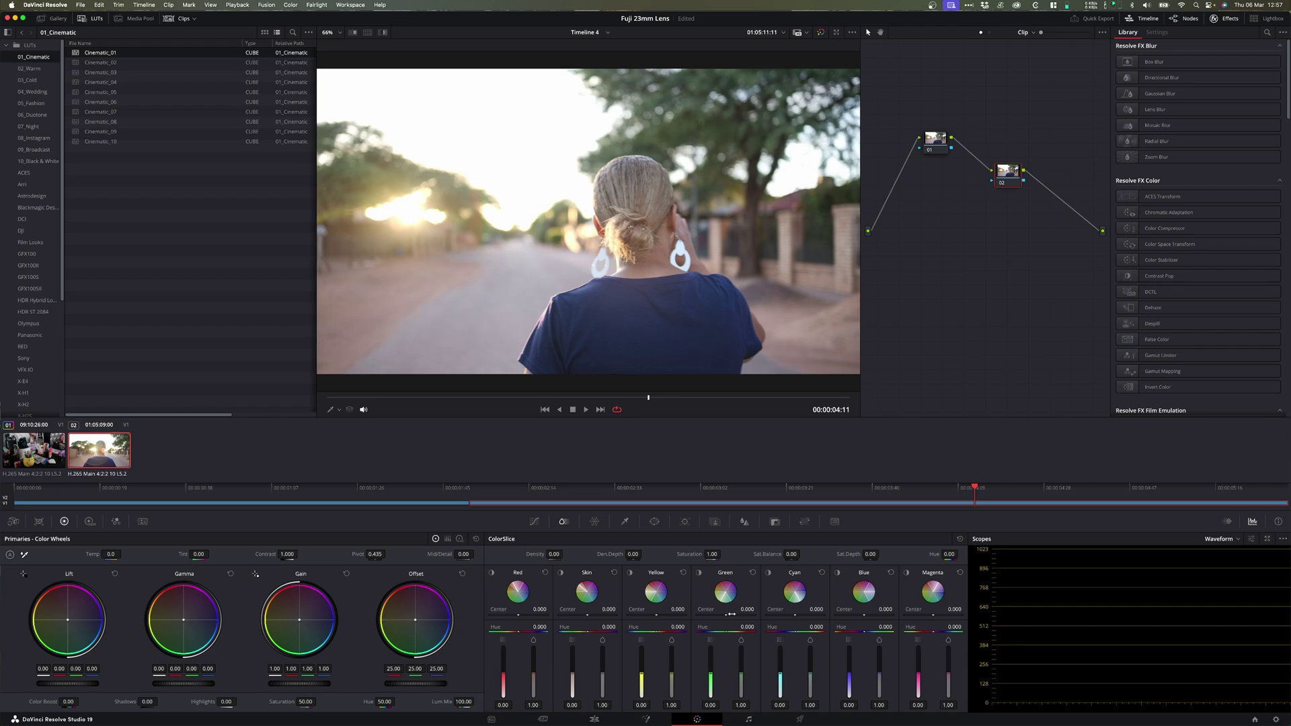
# - Raise Yellow saturation to 1.67 and set Yellow density to about 0.85
pyautogui.moveTo(672, 675); pyautogui.dragTo(671, 666)
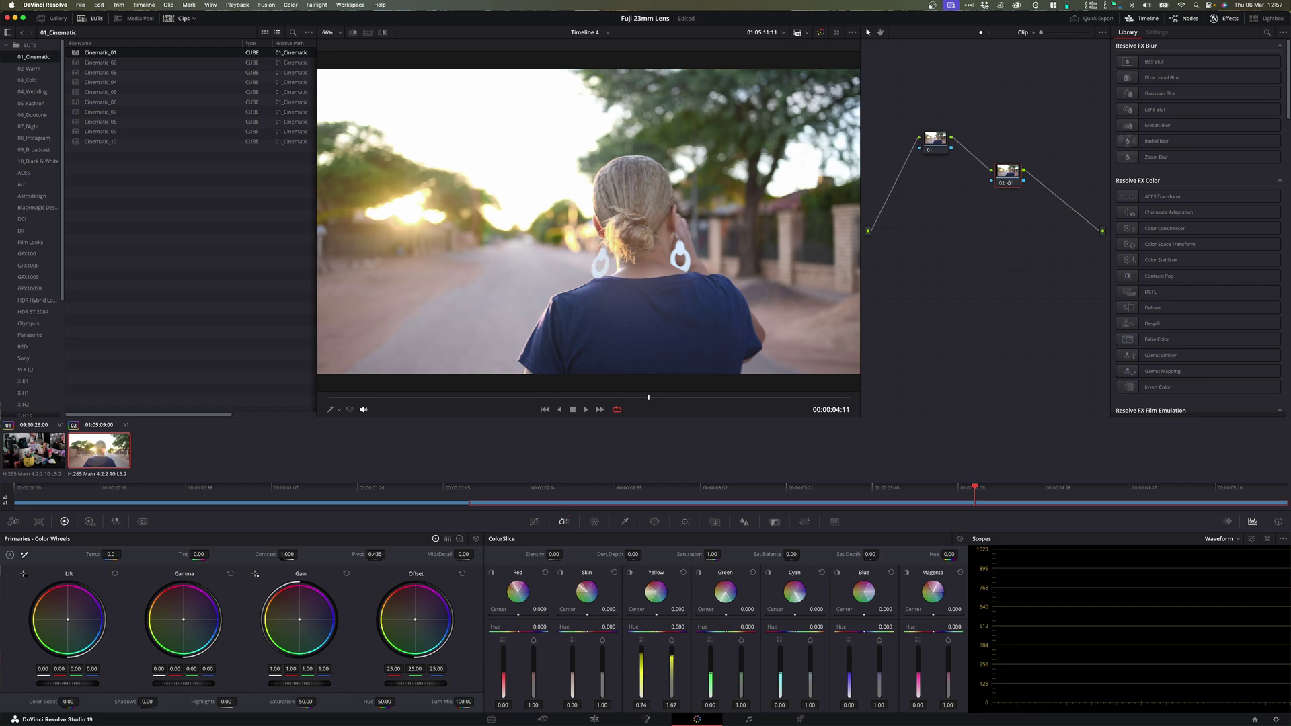
pyautogui.moveTo(641, 672); pyautogui.dragTo(641, 671)
# - Select the woman's blue shirt with the HSL Qualifier, widening the selection with Picker Add
pyautogui.click(624, 522)
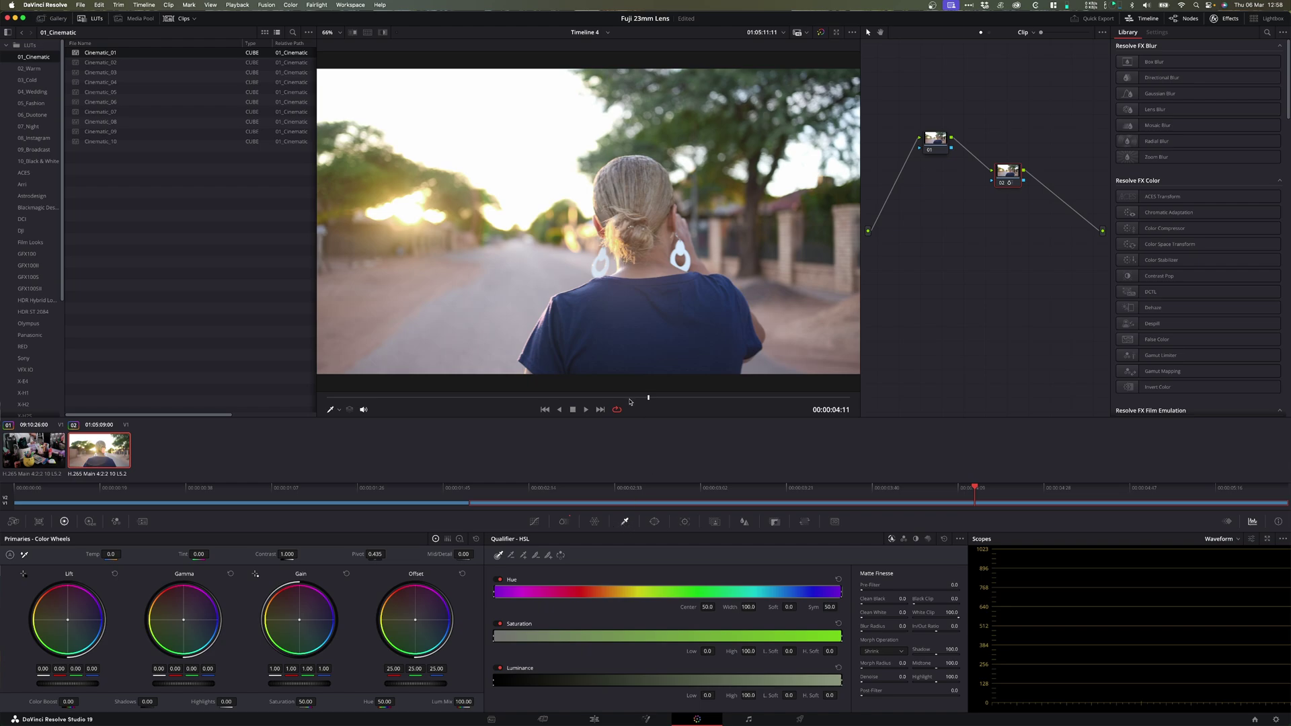
pyautogui.click(589, 290)
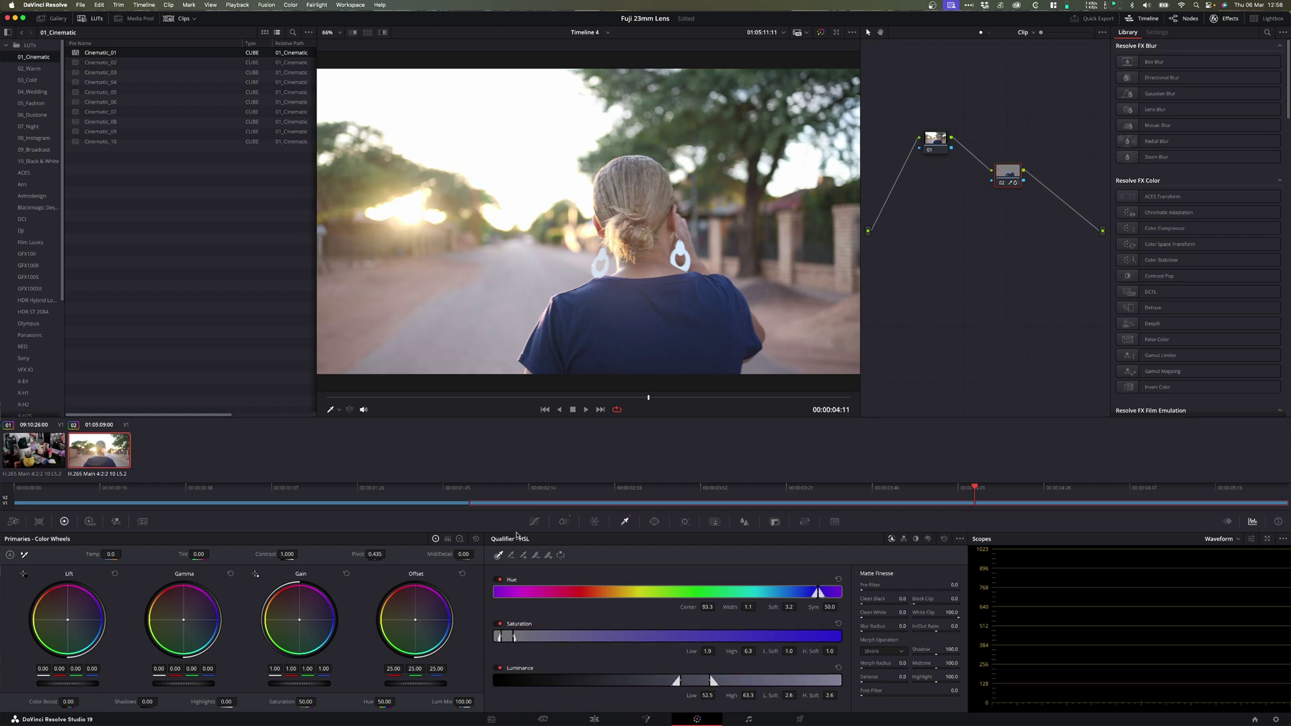
pyautogui.click(523, 556)
pyautogui.moveTo(668, 289)
pyautogui.mouseDown()
pyautogui.moveTo(714, 302)
pyautogui.moveTo(742, 335)
pyautogui.mouseUp()
# - Bring up the Color Warper, then return to ColorSlice showing Yellow density 0.85 and saturation 1.67
pyautogui.click(590, 524)
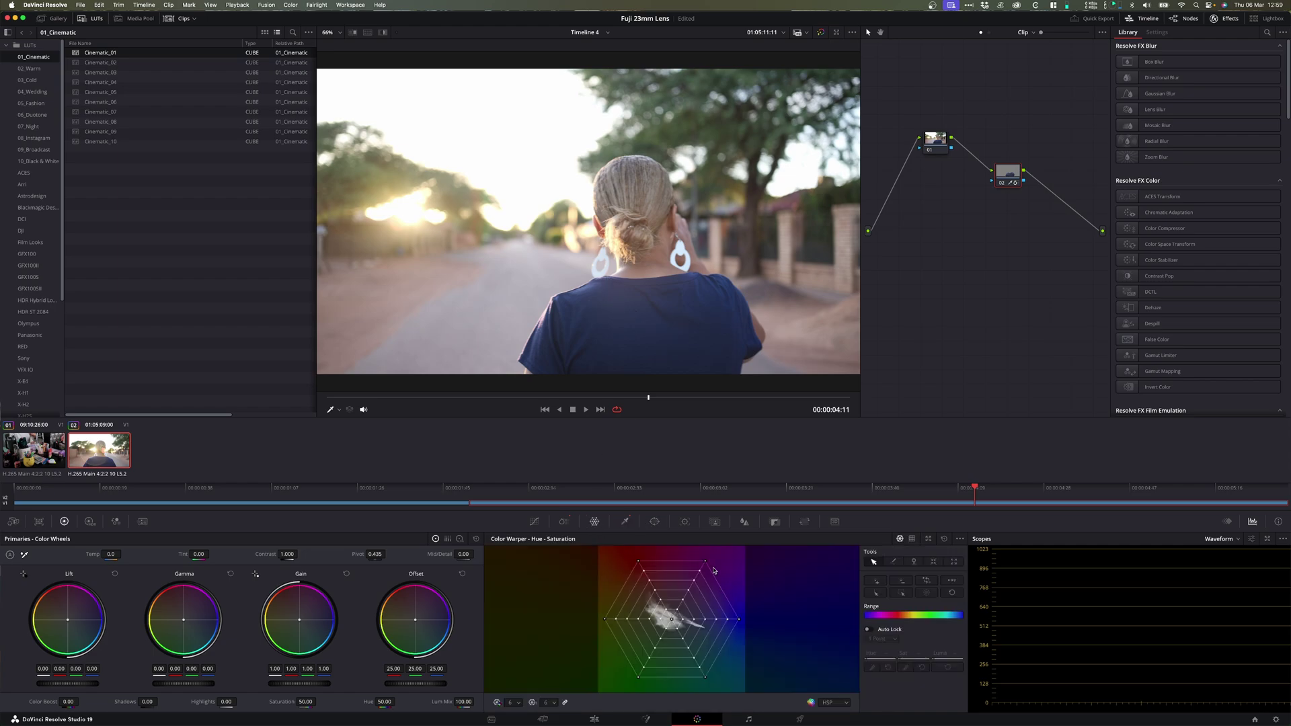
pyautogui.click(564, 522)
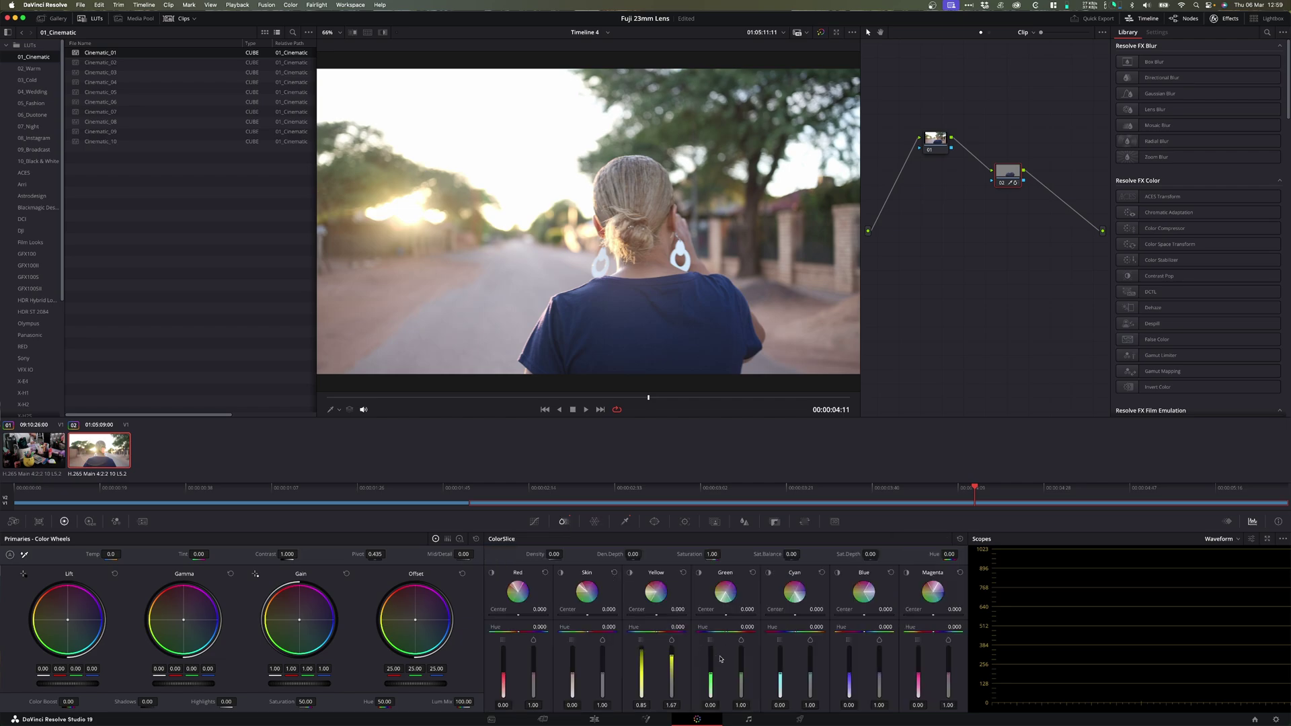